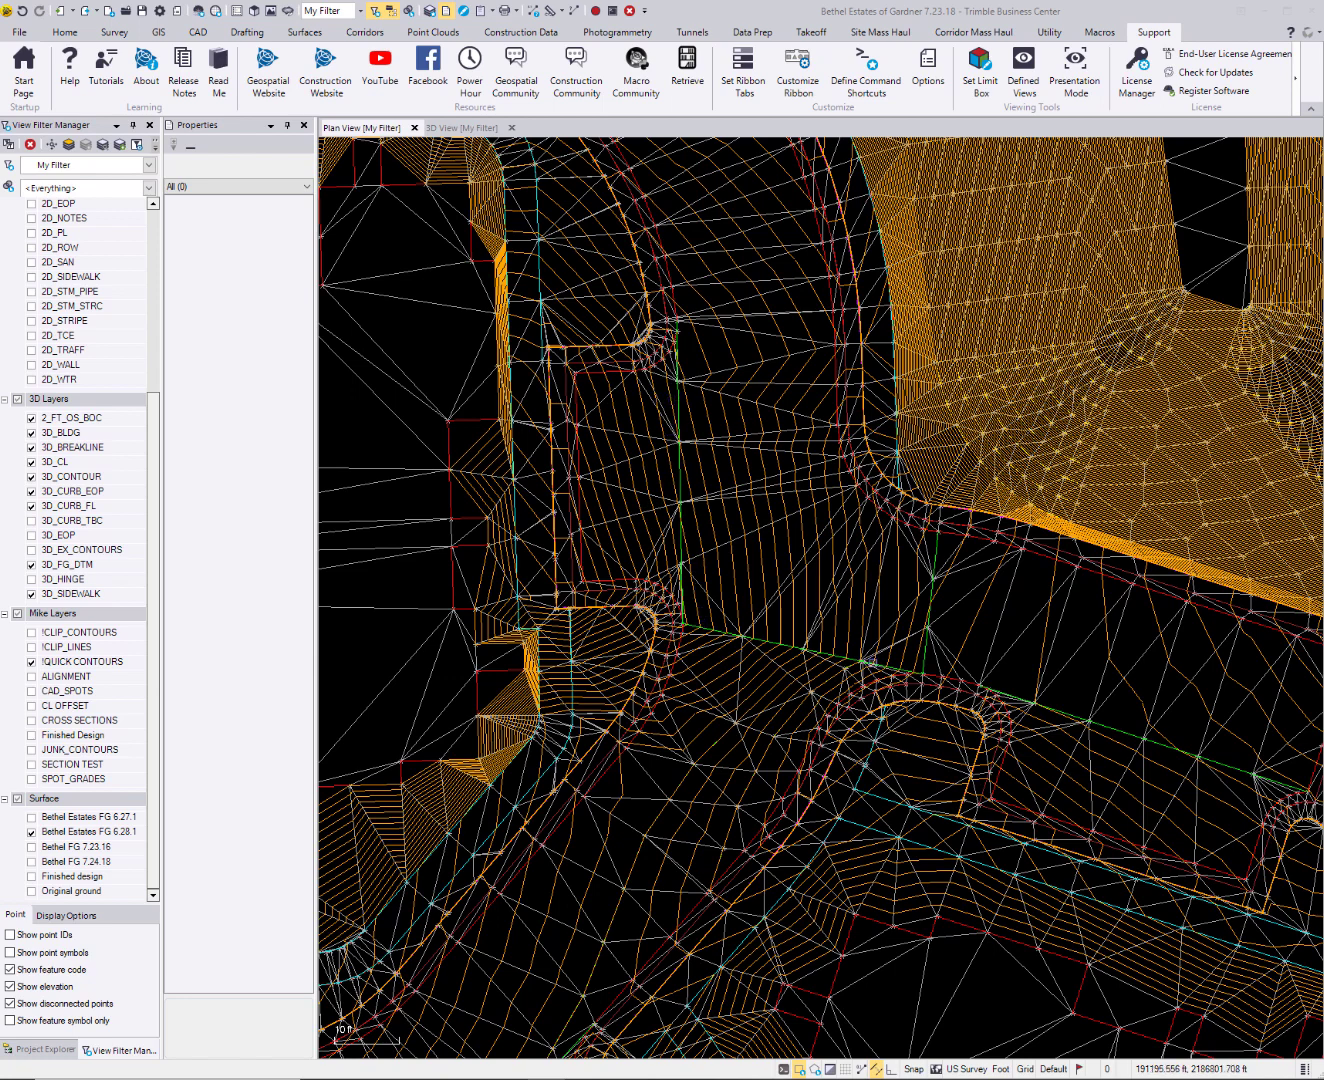
Slice the surface with the Surface Slicer along a north-south line about 24 ft long in the street west of the basin.
{"action": "mouse_move", "coordinate": [866, 661]}
{"action": "mouse_move", "coordinate": [684, 448]}
{"action": "left_click", "coordinate": [288, 12]}
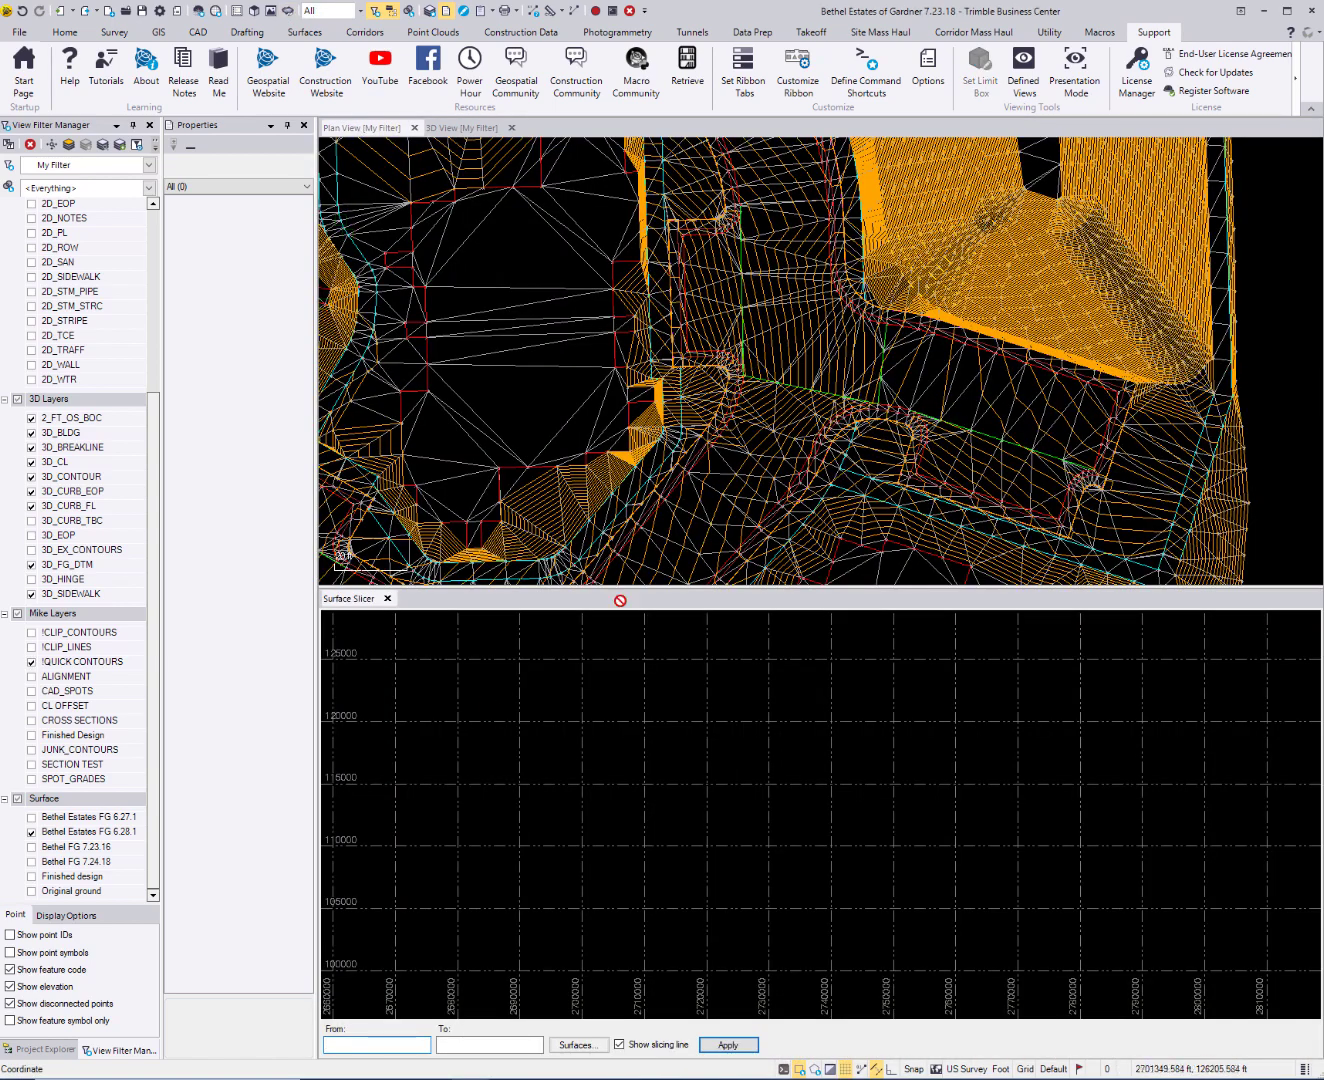
{"action": "middle_click_drag", "start_coordinate": [526, 363], "coordinate": [626, 335]}
{"action": "middle_click_drag", "start_coordinate": [707, 332], "coordinate": [371, 404]}
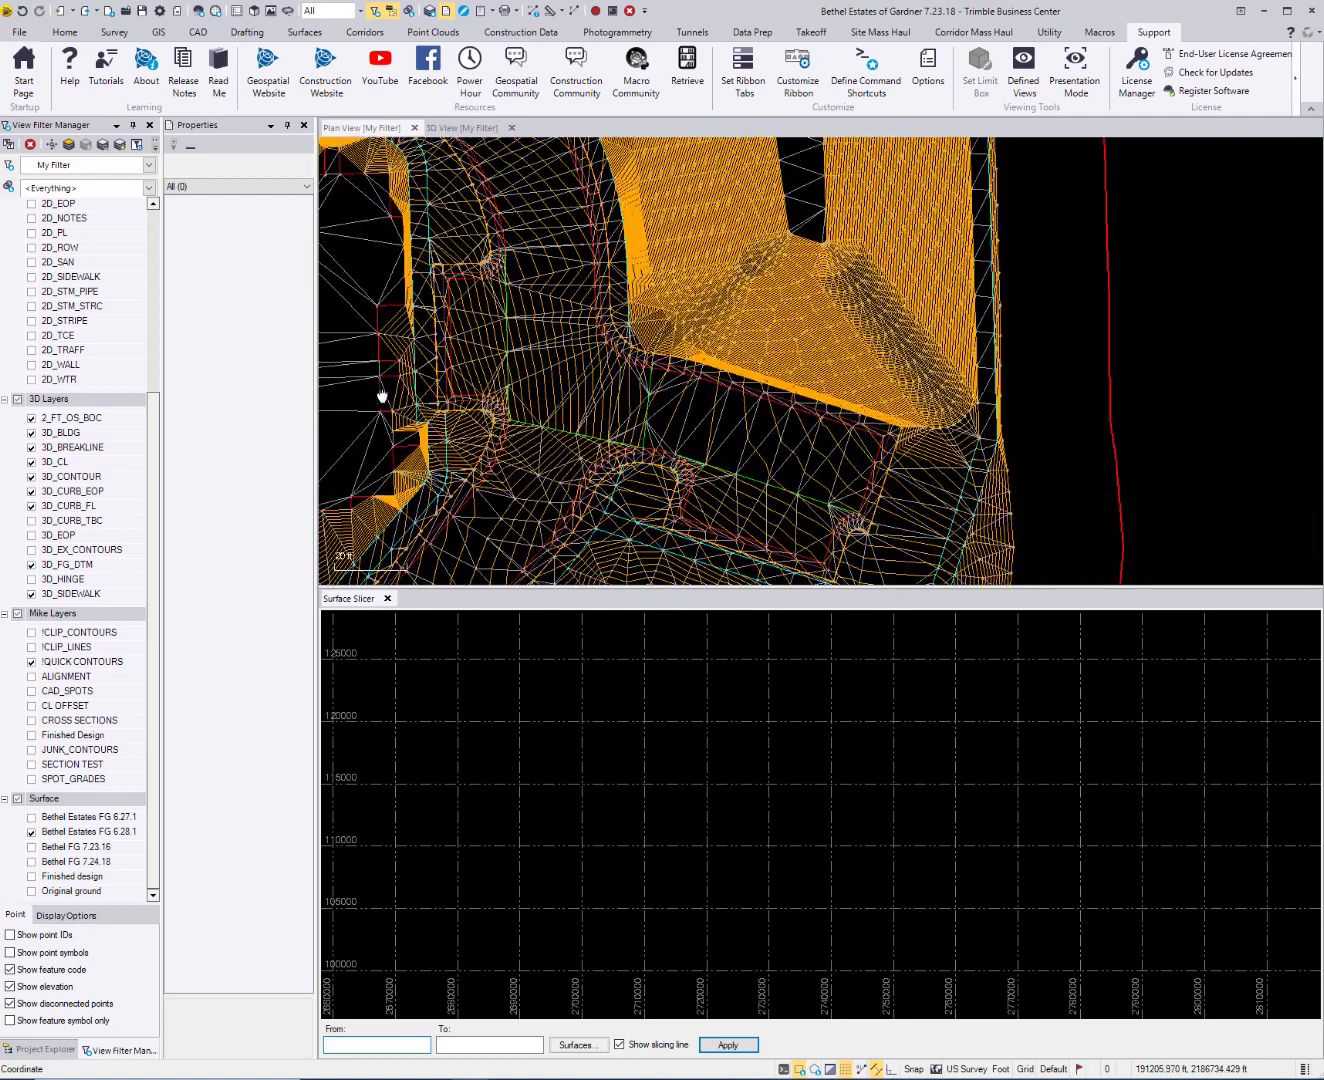
{"action": "scroll", "coordinate": [546, 330], "scroll_direction": "up", "scroll_amount": 2}
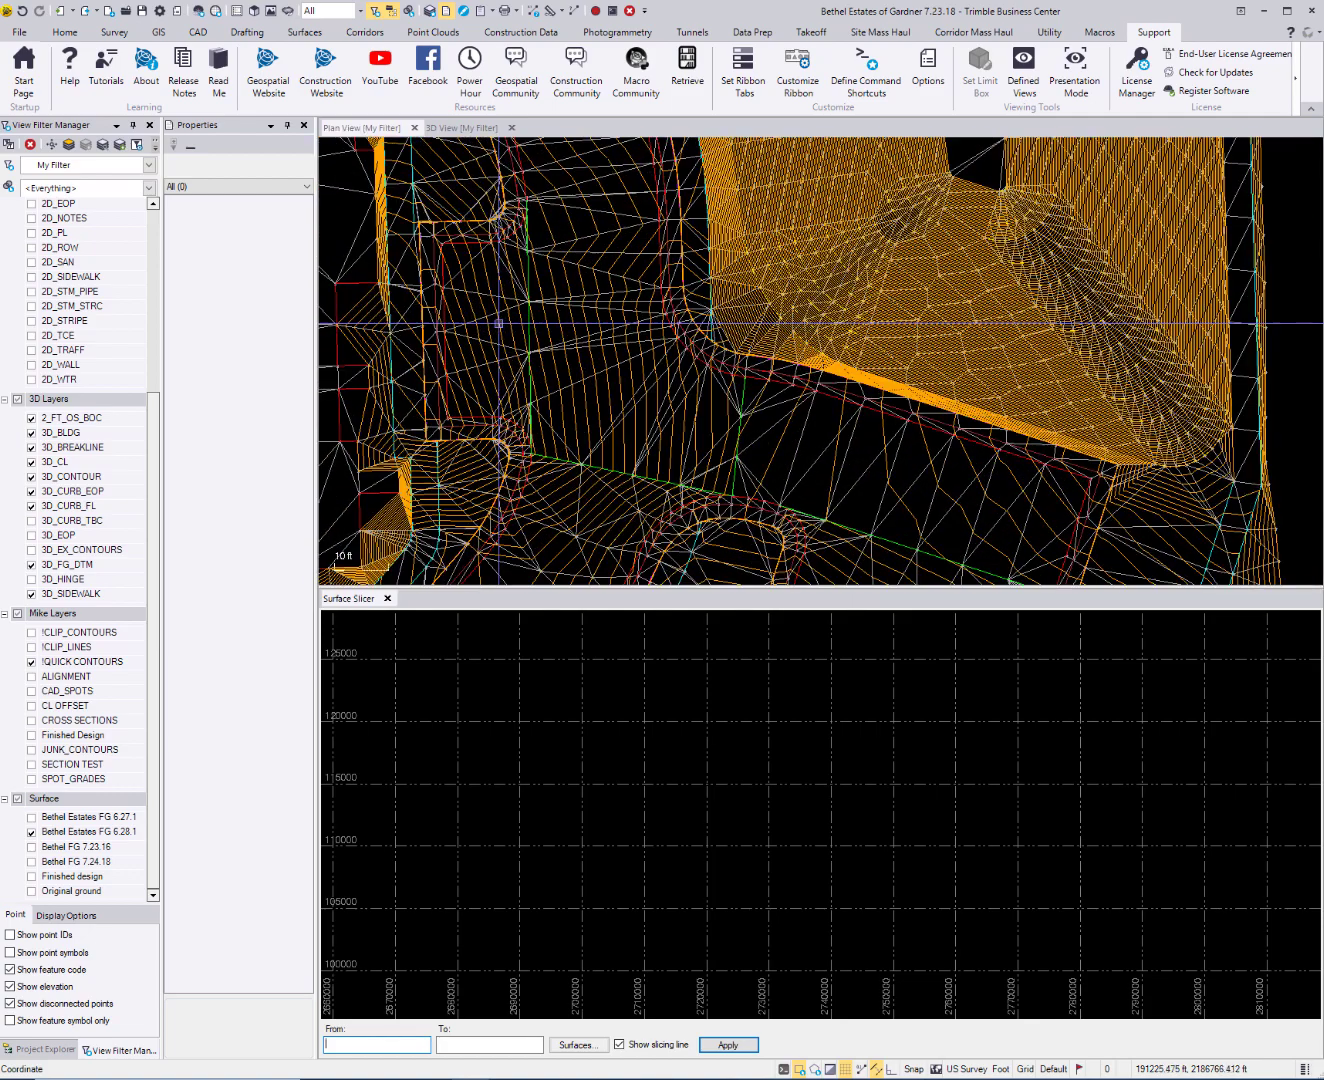
{"action": "left_click", "coordinate": [604, 205]}
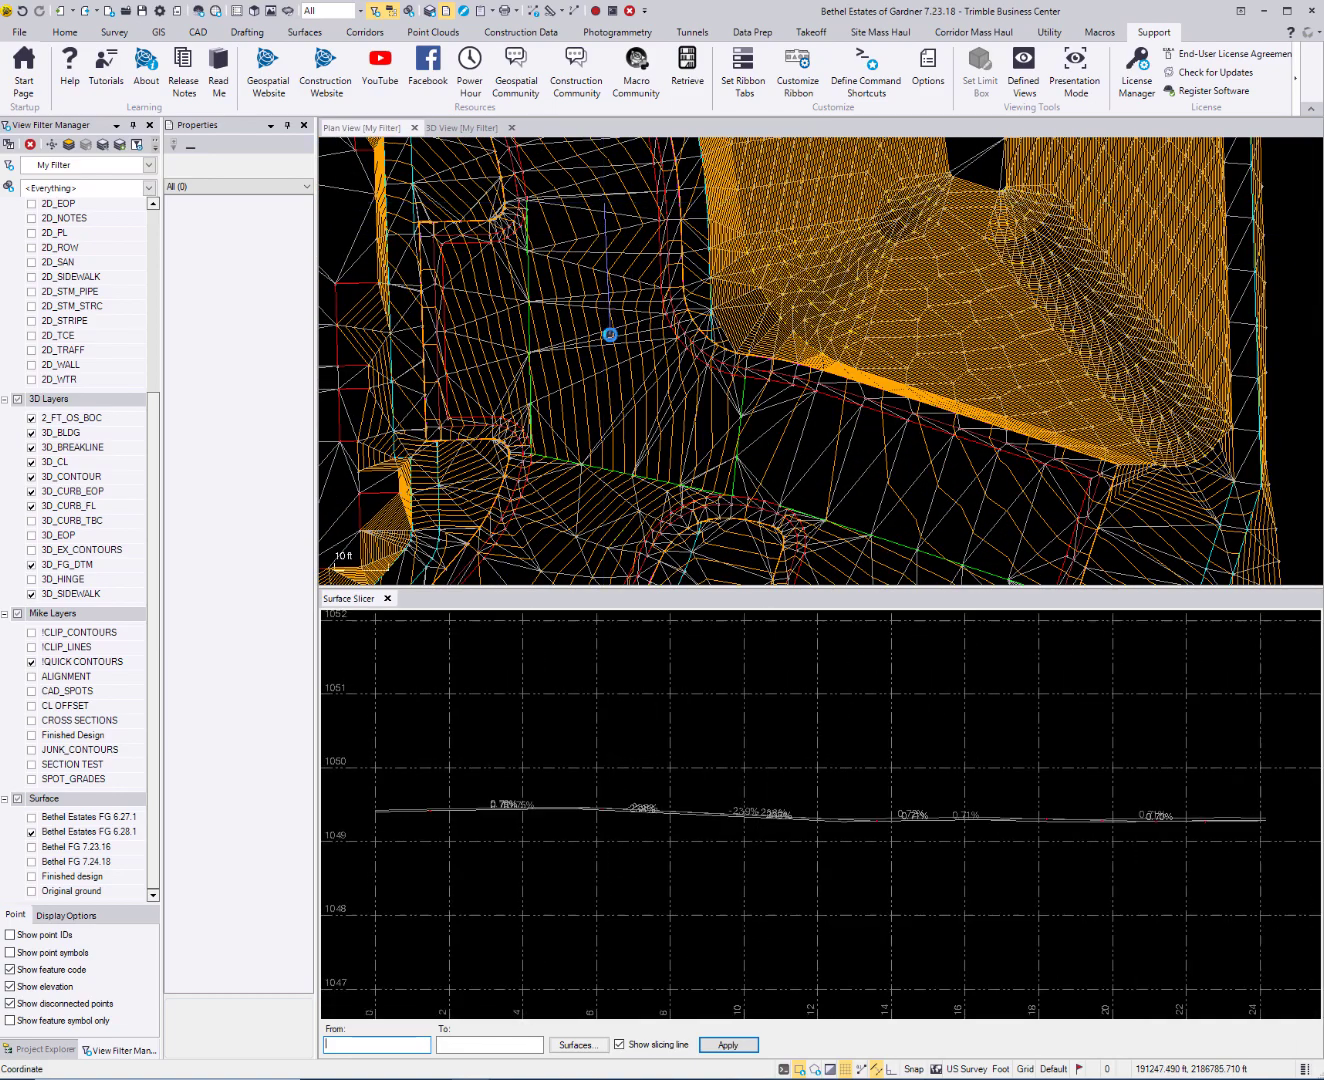
{"action": "left_click", "coordinate": [610, 335]}
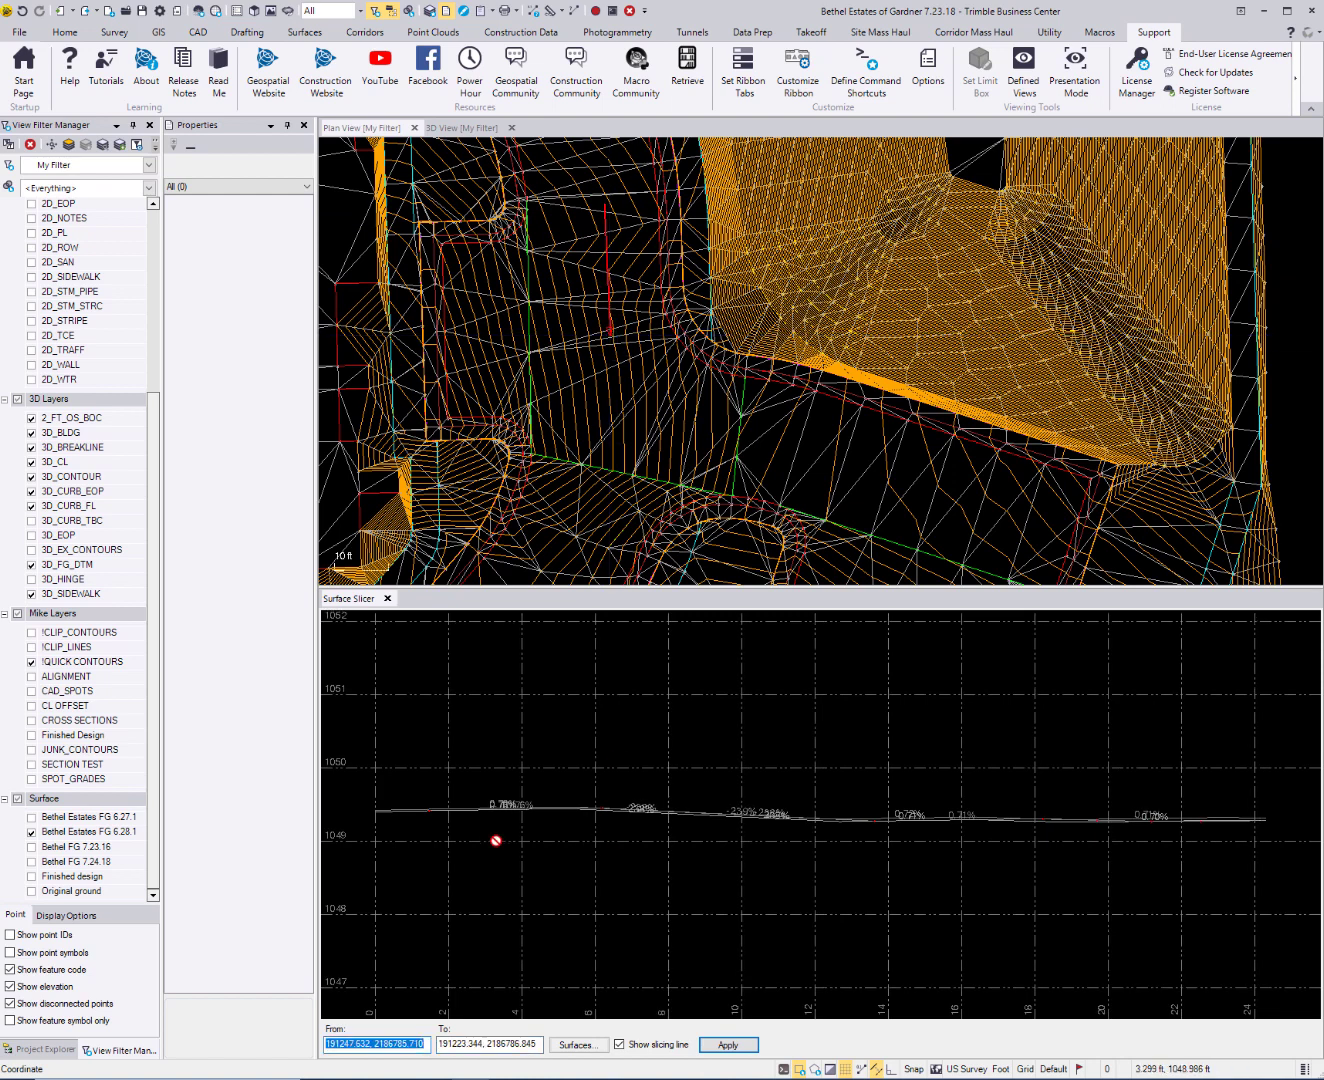
Limit the surface slice to the Bethel Estates FG 6.28.18 surface.
{"action": "scroll", "coordinate": [495, 839], "scroll_direction": "up", "scroll_amount": 1}
{"action": "scroll", "coordinate": [526, 775], "scroll_direction": "up", "scroll_amount": 1}
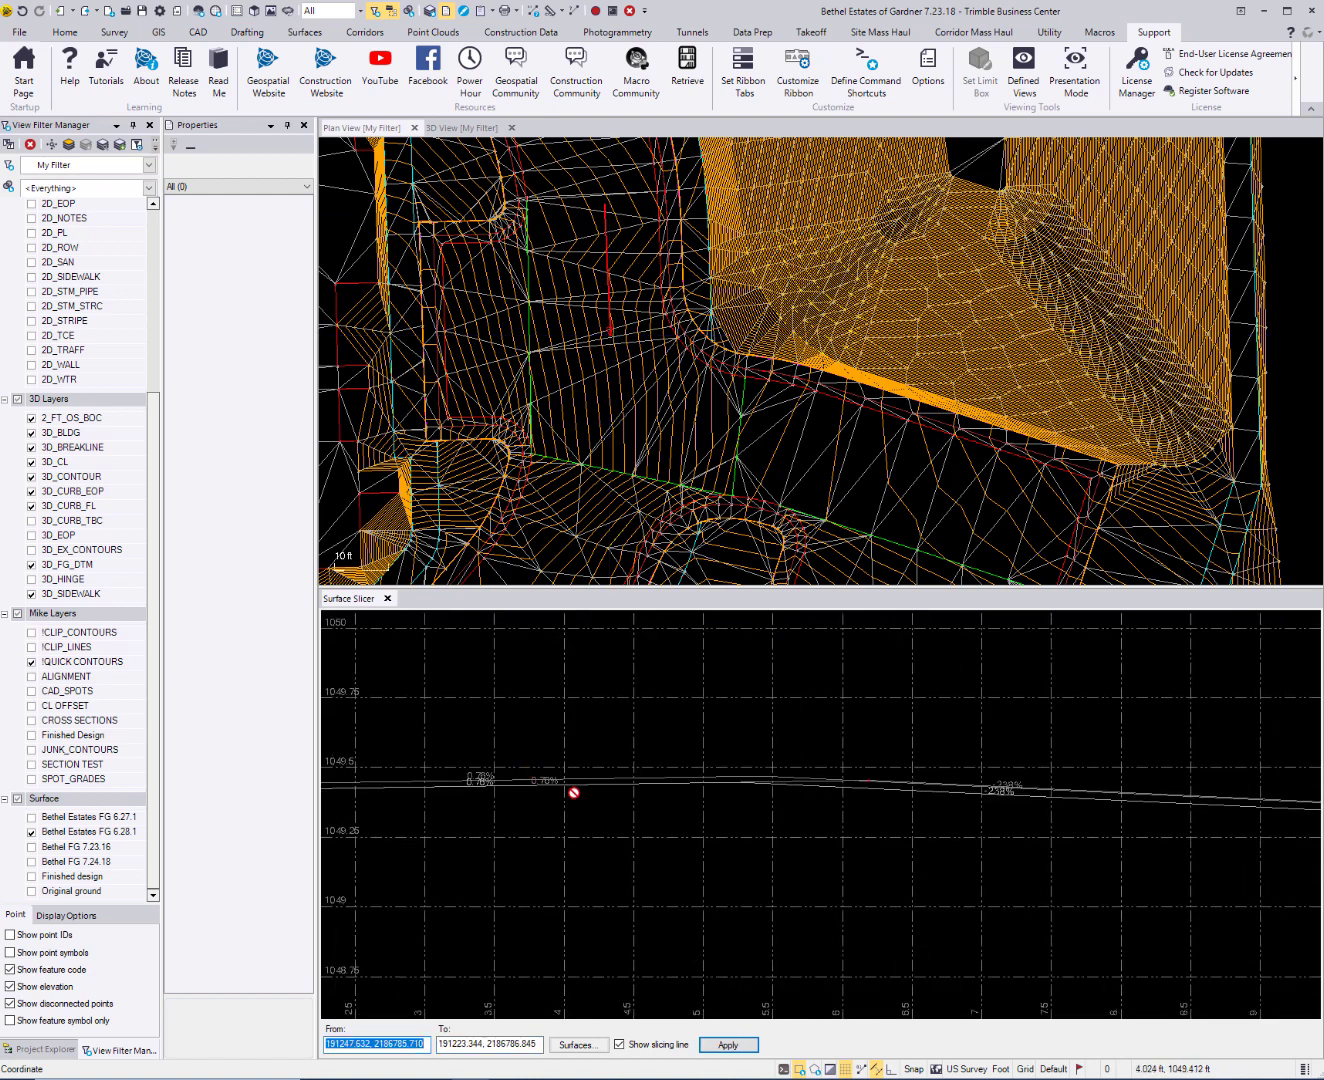
{"action": "left_click", "coordinate": [578, 1044]}
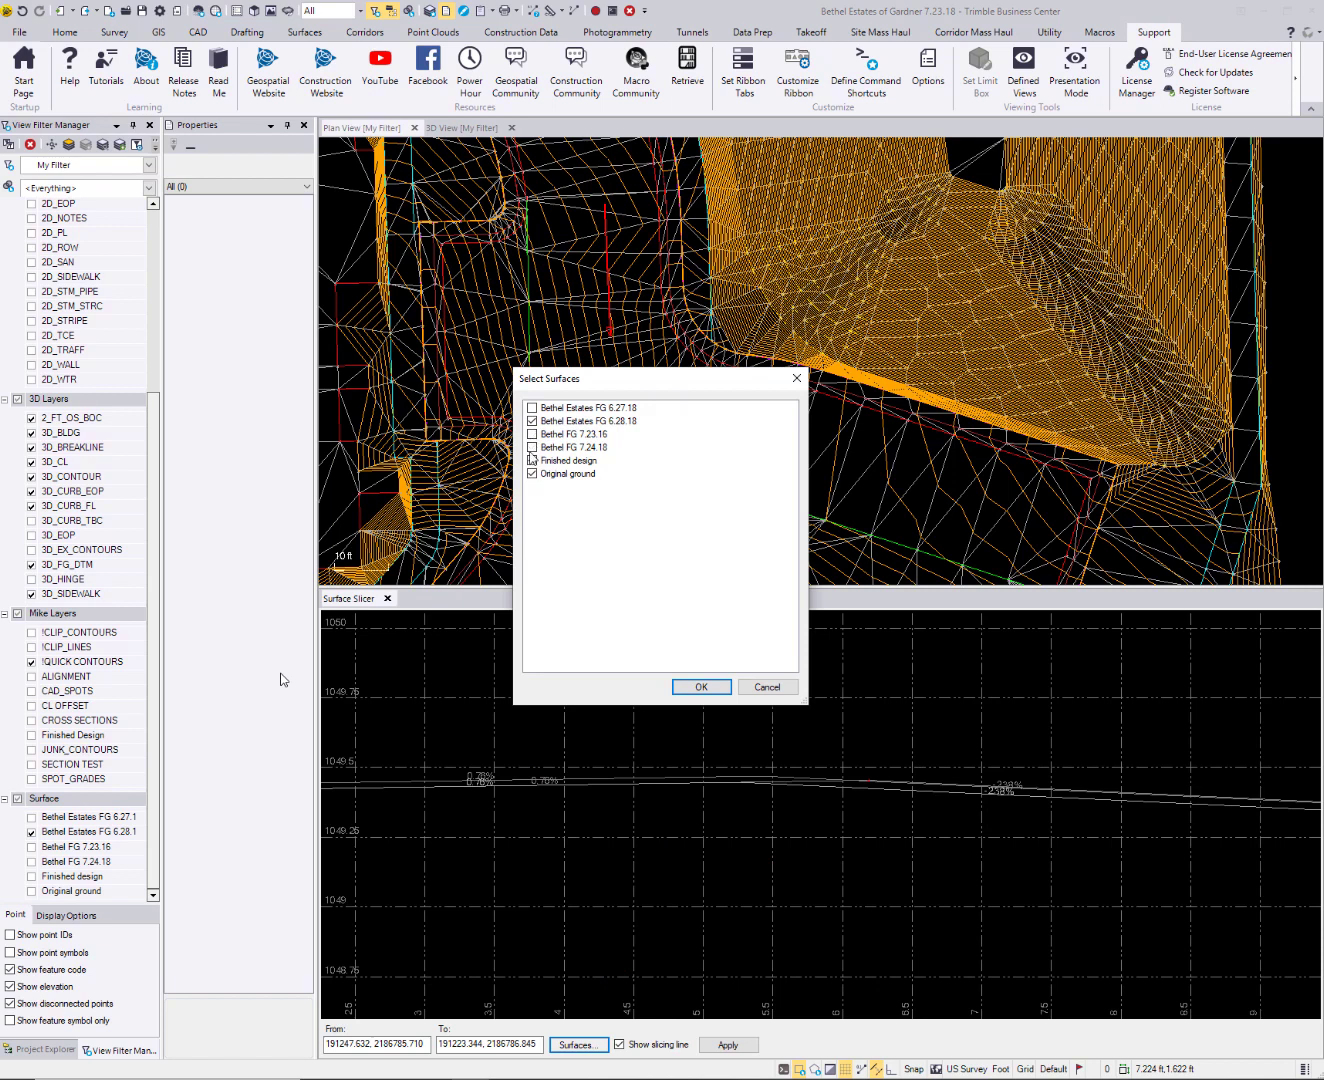
{"action": "left_click", "coordinate": [713, 687]}
Examine the slope percentages along the sliced profile from start to end, and close the Surface Slicer.
{"action": "scroll", "coordinate": [737, 764], "scroll_direction": "down", "scroll_amount": 3}
{"action": "middle_click_drag", "start_coordinate": [674, 780], "coordinate": [1033, 720]}
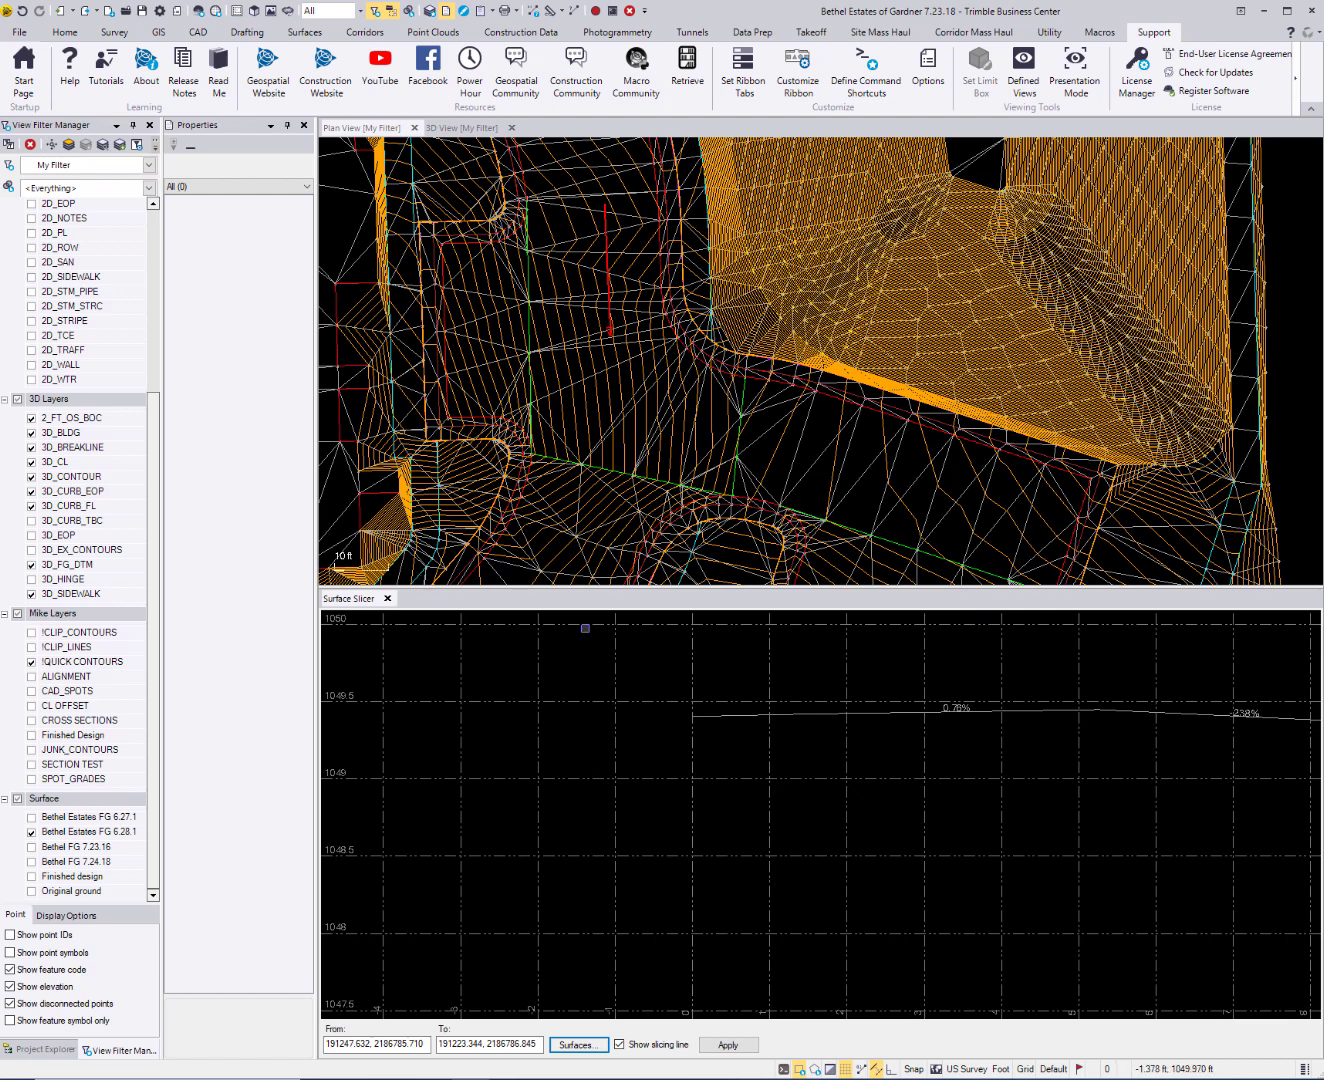
{"action": "middle_click_drag", "start_coordinate": [936, 739], "coordinate": [377, 750]}
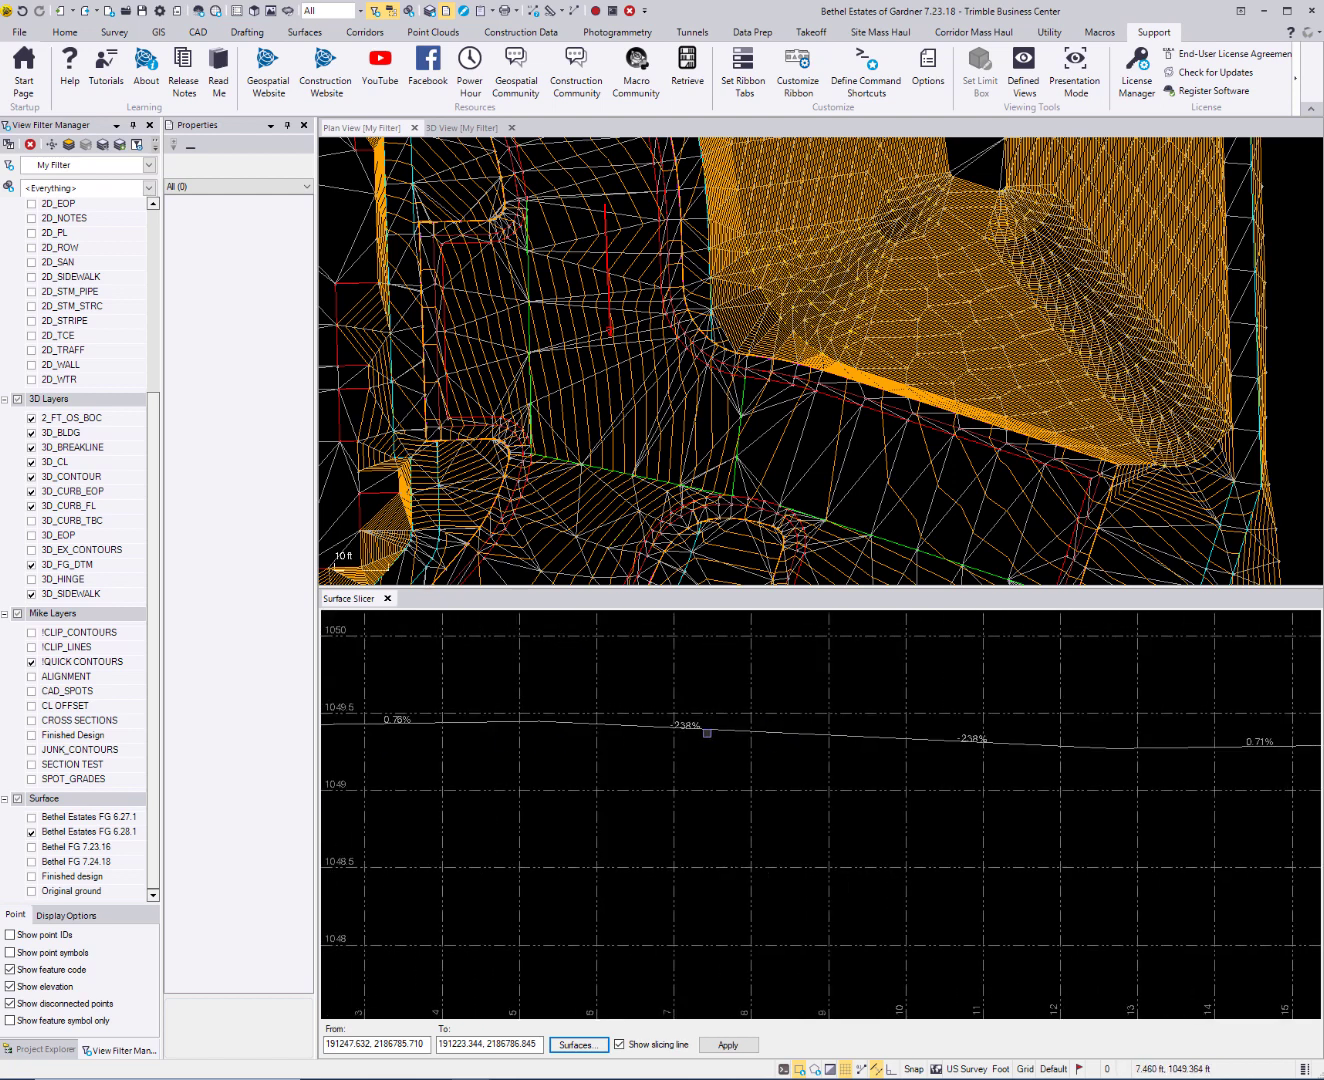
{"action": "middle_click_drag", "start_coordinate": [1087, 735], "coordinate": [633, 714]}
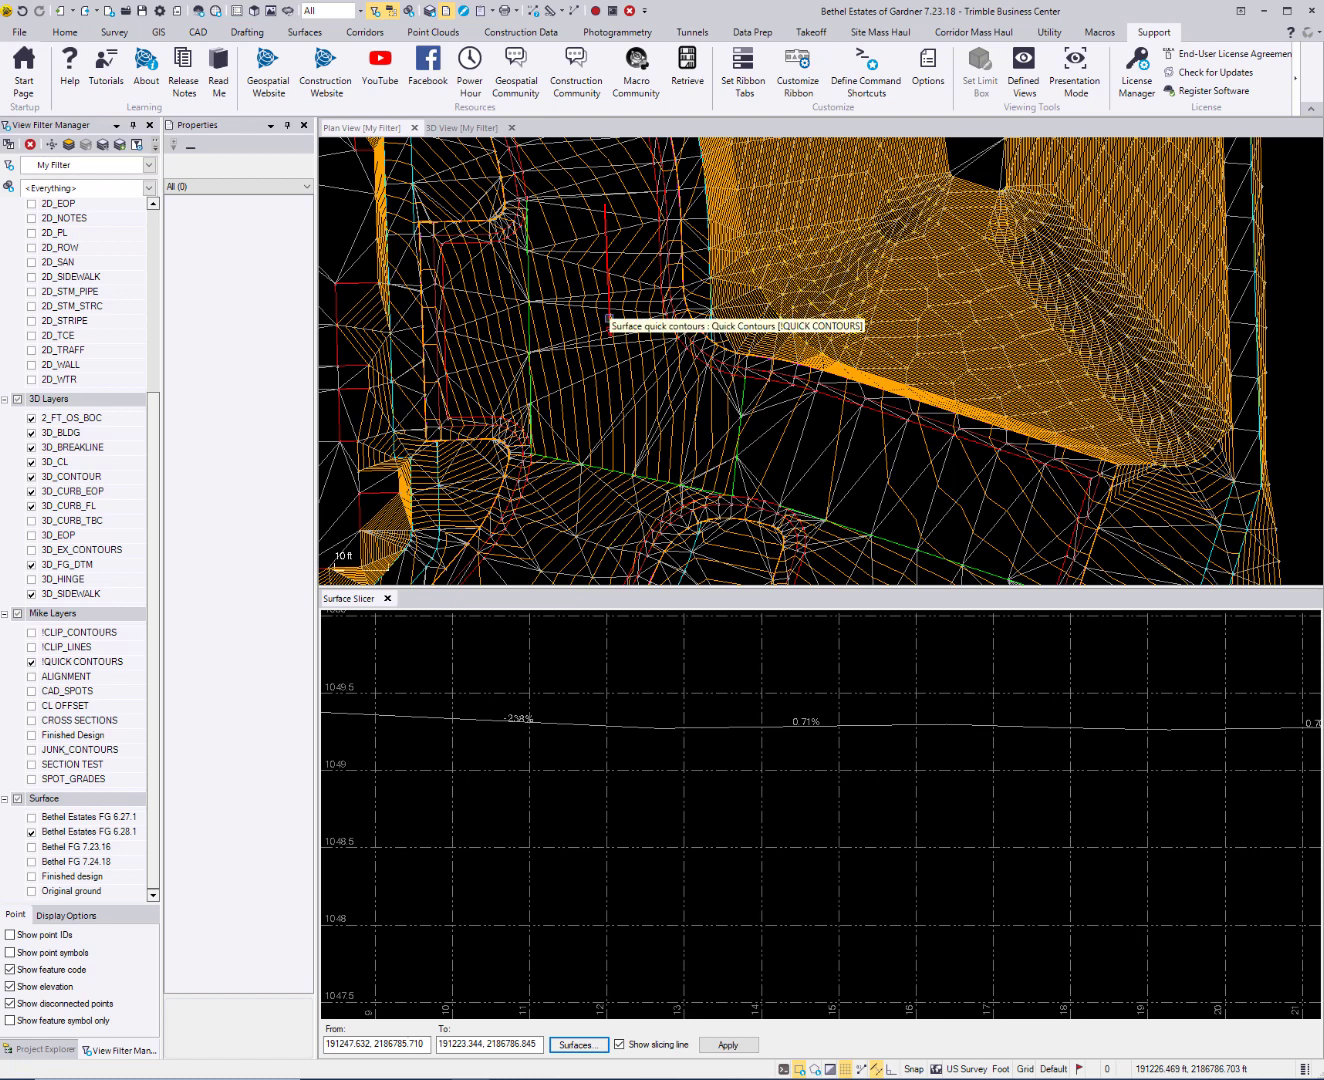
{"action": "left_click", "coordinate": [385, 598]}
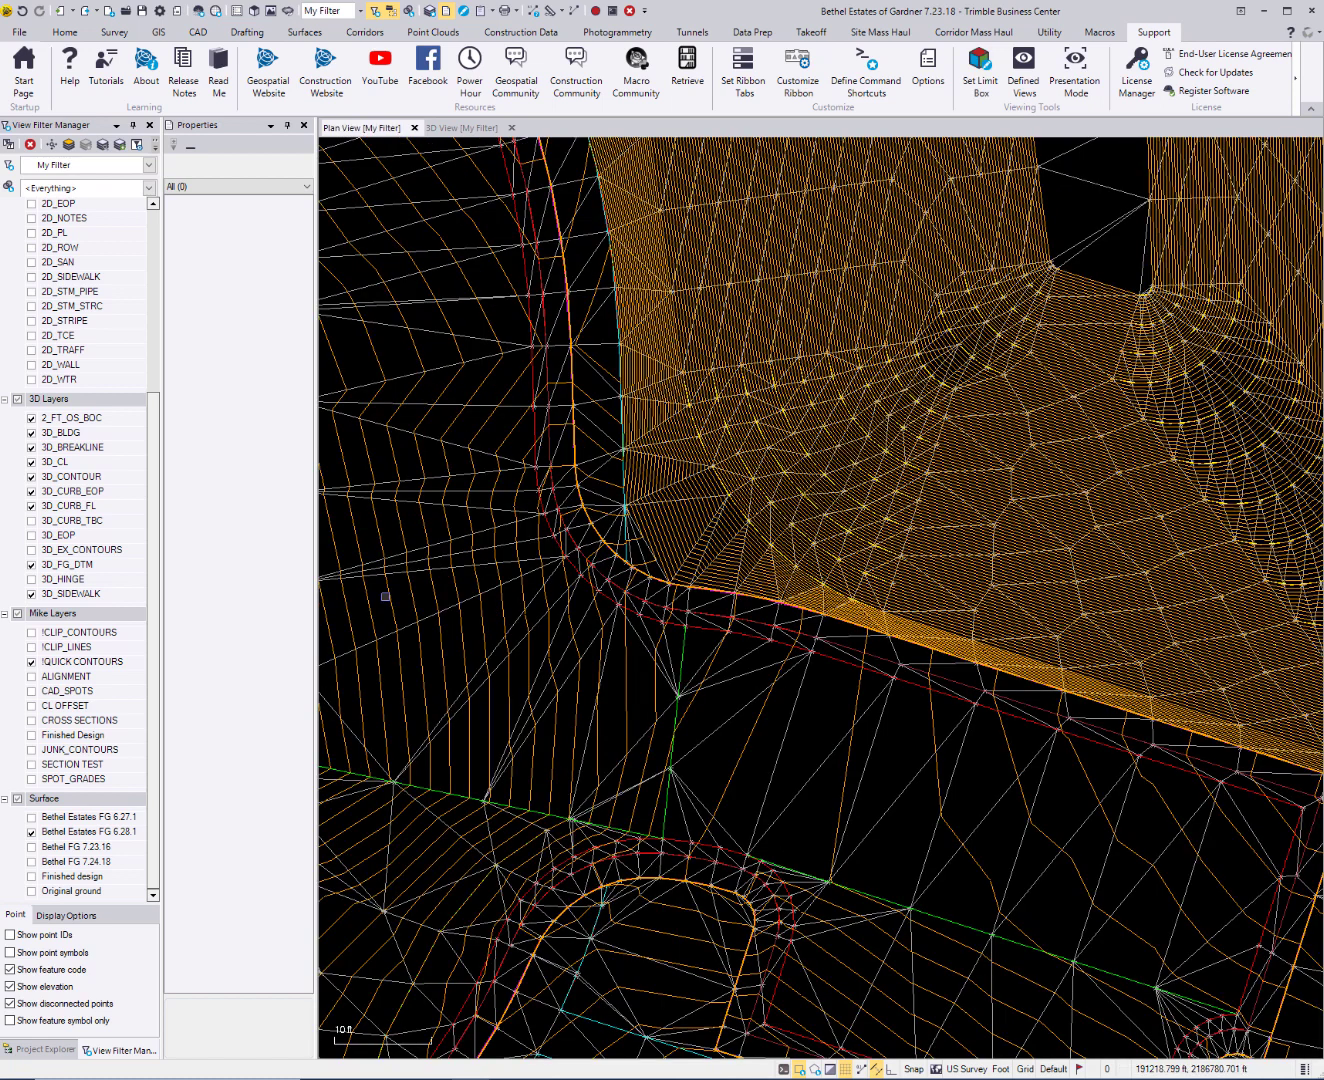
Make the Bethel Estates FG 6.28.18 surface non-selectable in My Filter's advanced settings, and select the green breakline along the parking bay.
{"action": "middle_click_drag", "start_coordinate": [448, 586], "coordinate": [697, 555]}
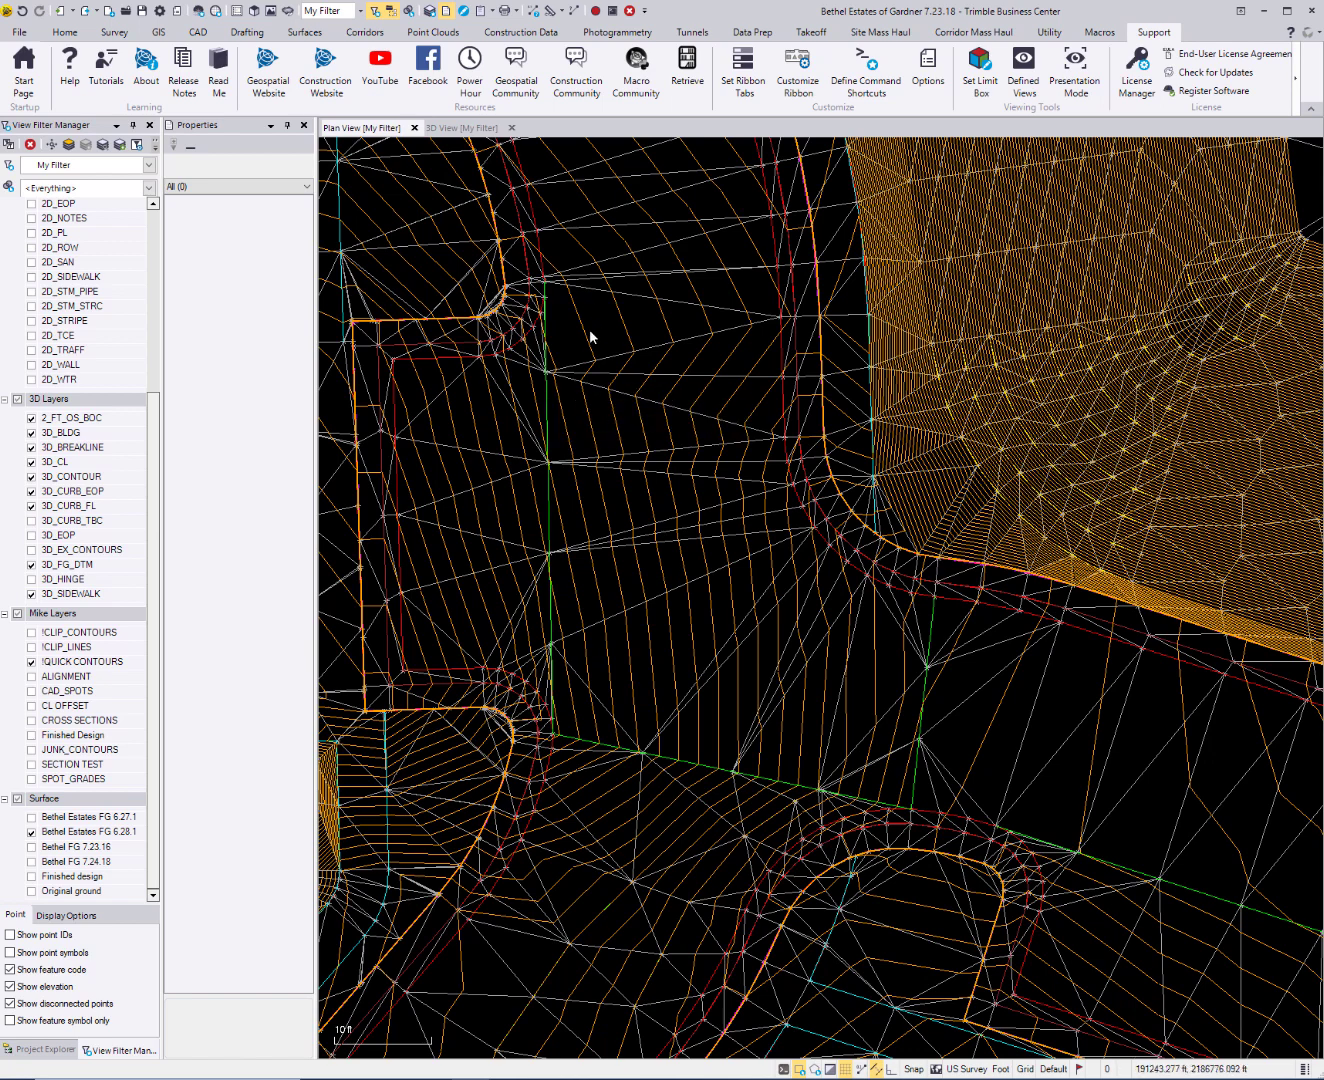
{"action": "left_click", "coordinate": [138, 147]}
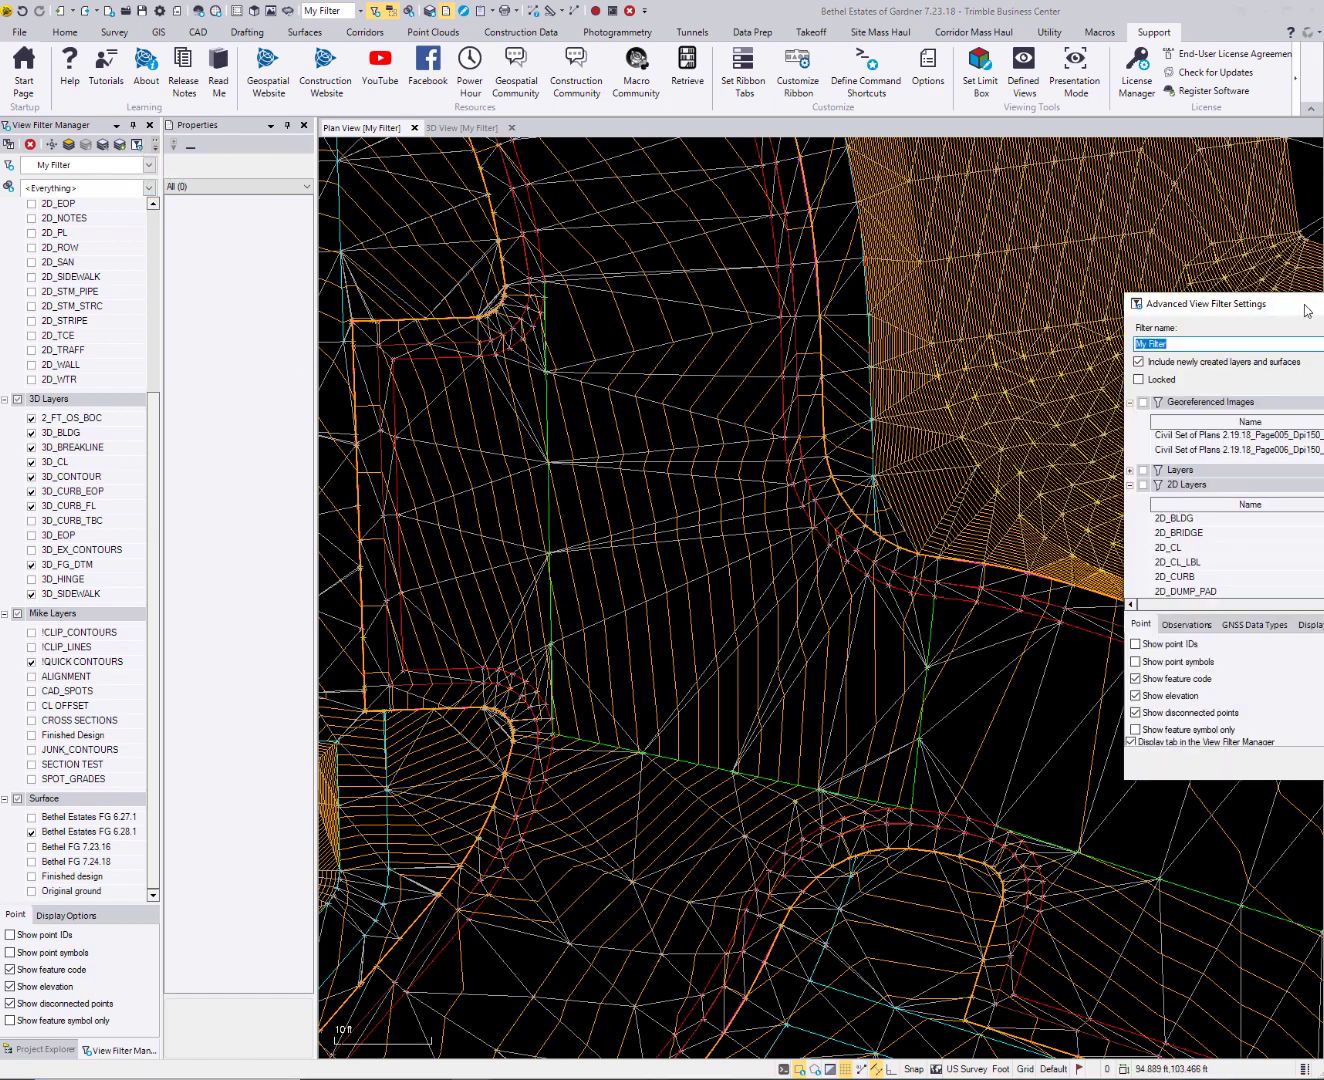
{"action": "left_click_drag", "start_coordinate": [1306, 308], "coordinate": [796, 281]}
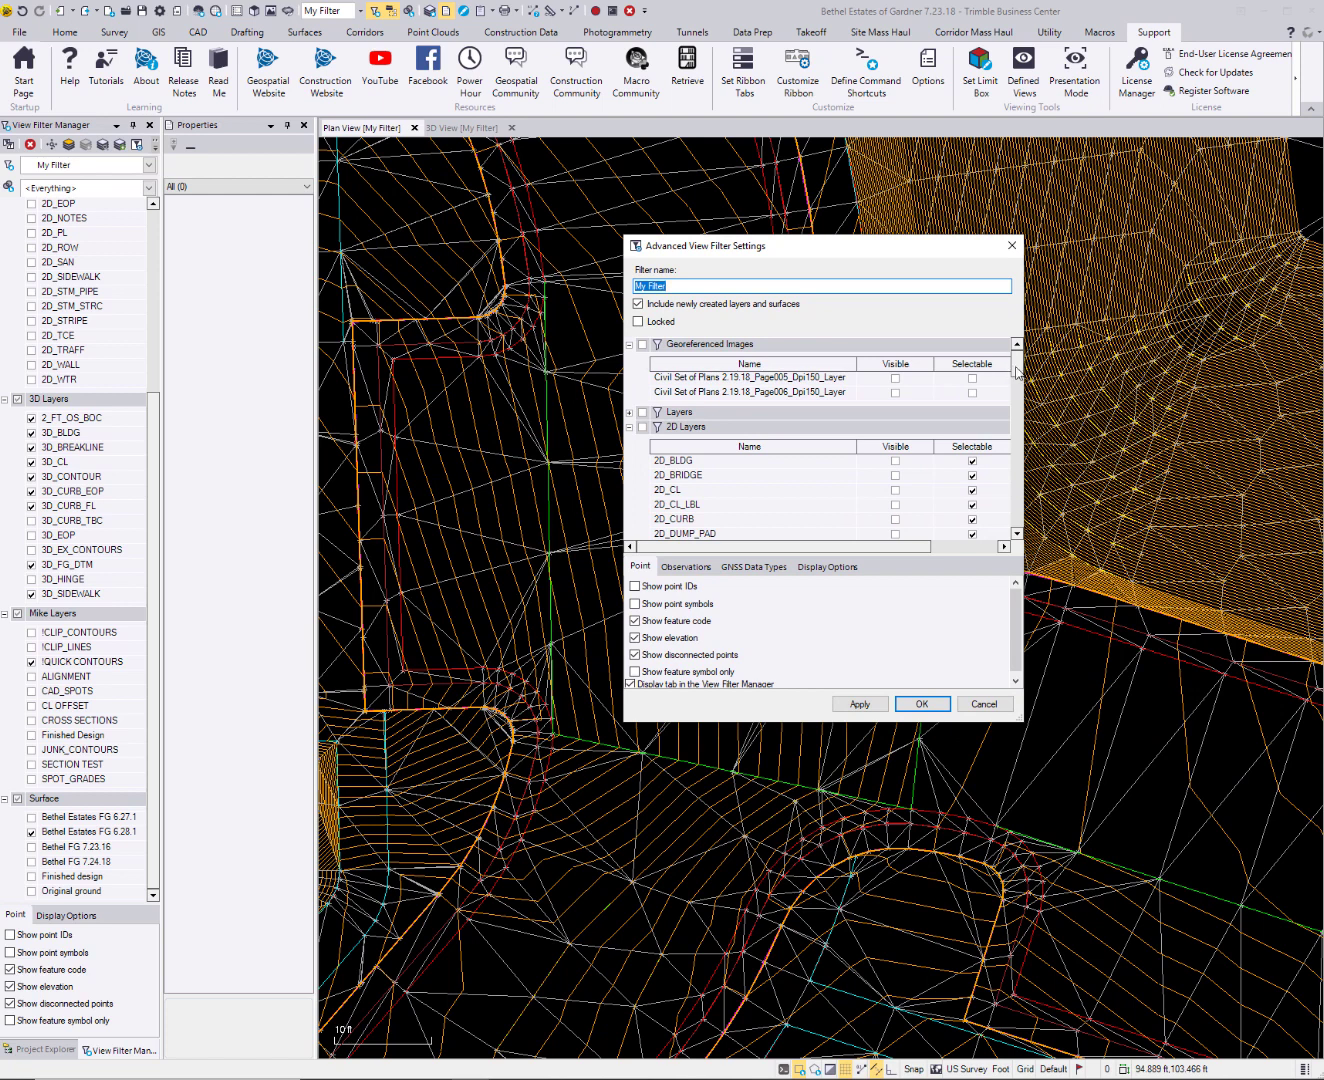
{"action": "left_click_drag", "start_coordinate": [1018, 369], "coordinate": [1013, 522]}
{"action": "scroll", "coordinate": [766, 395], "scroll_direction": "up", "scroll_amount": 1}
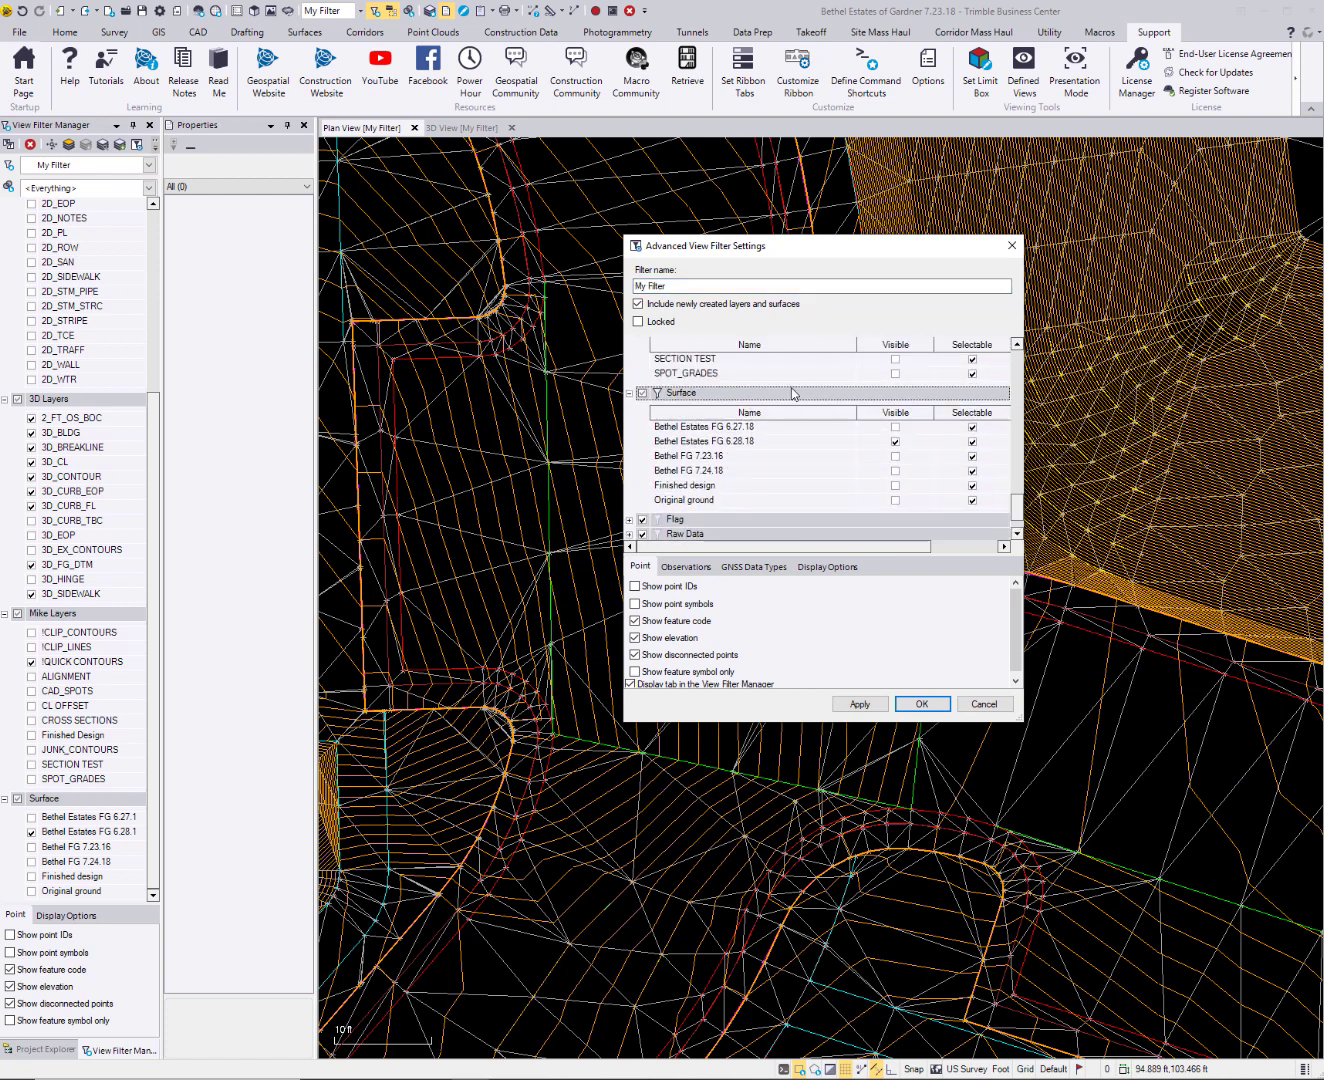
{"action": "left_click", "coordinate": [971, 441]}
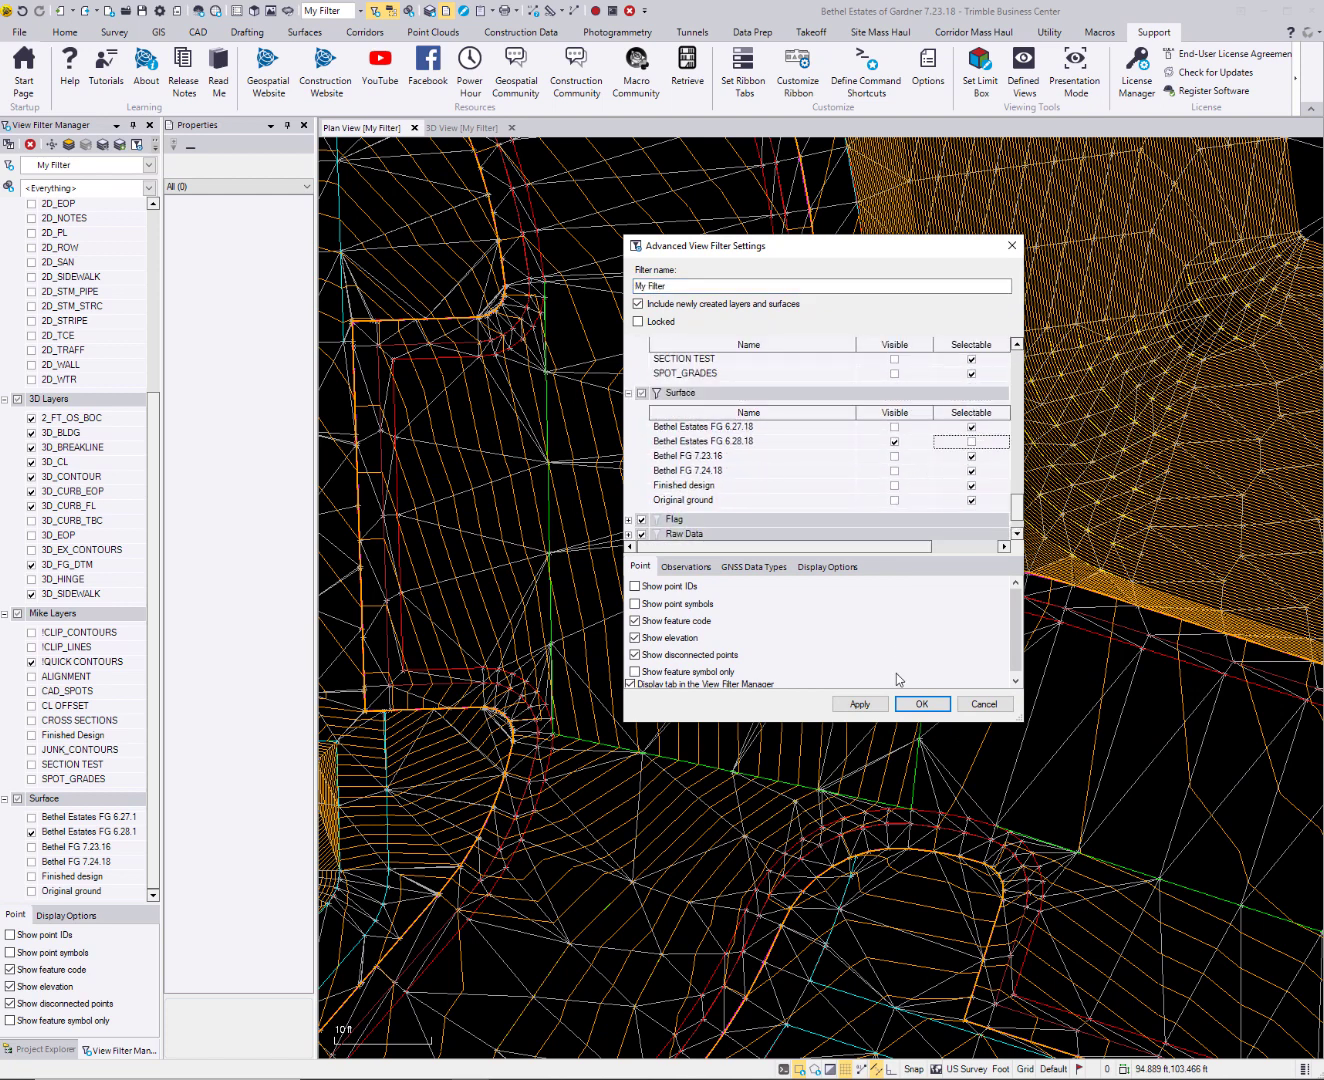
{"action": "left_click", "coordinate": [921, 705]}
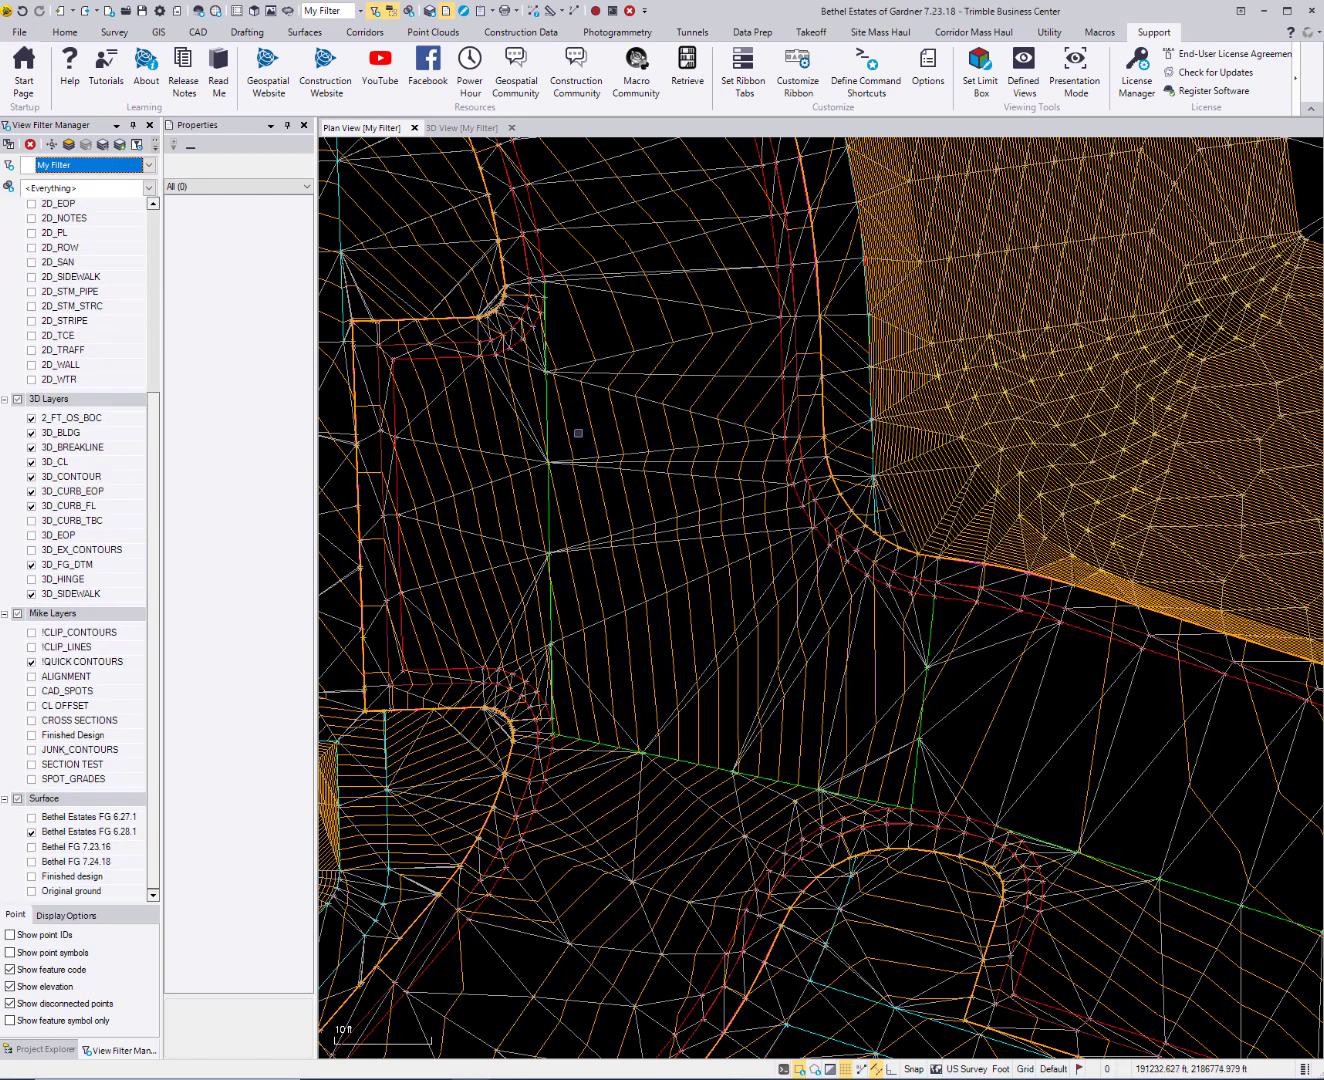
{"action": "left_click", "coordinate": [545, 409]}
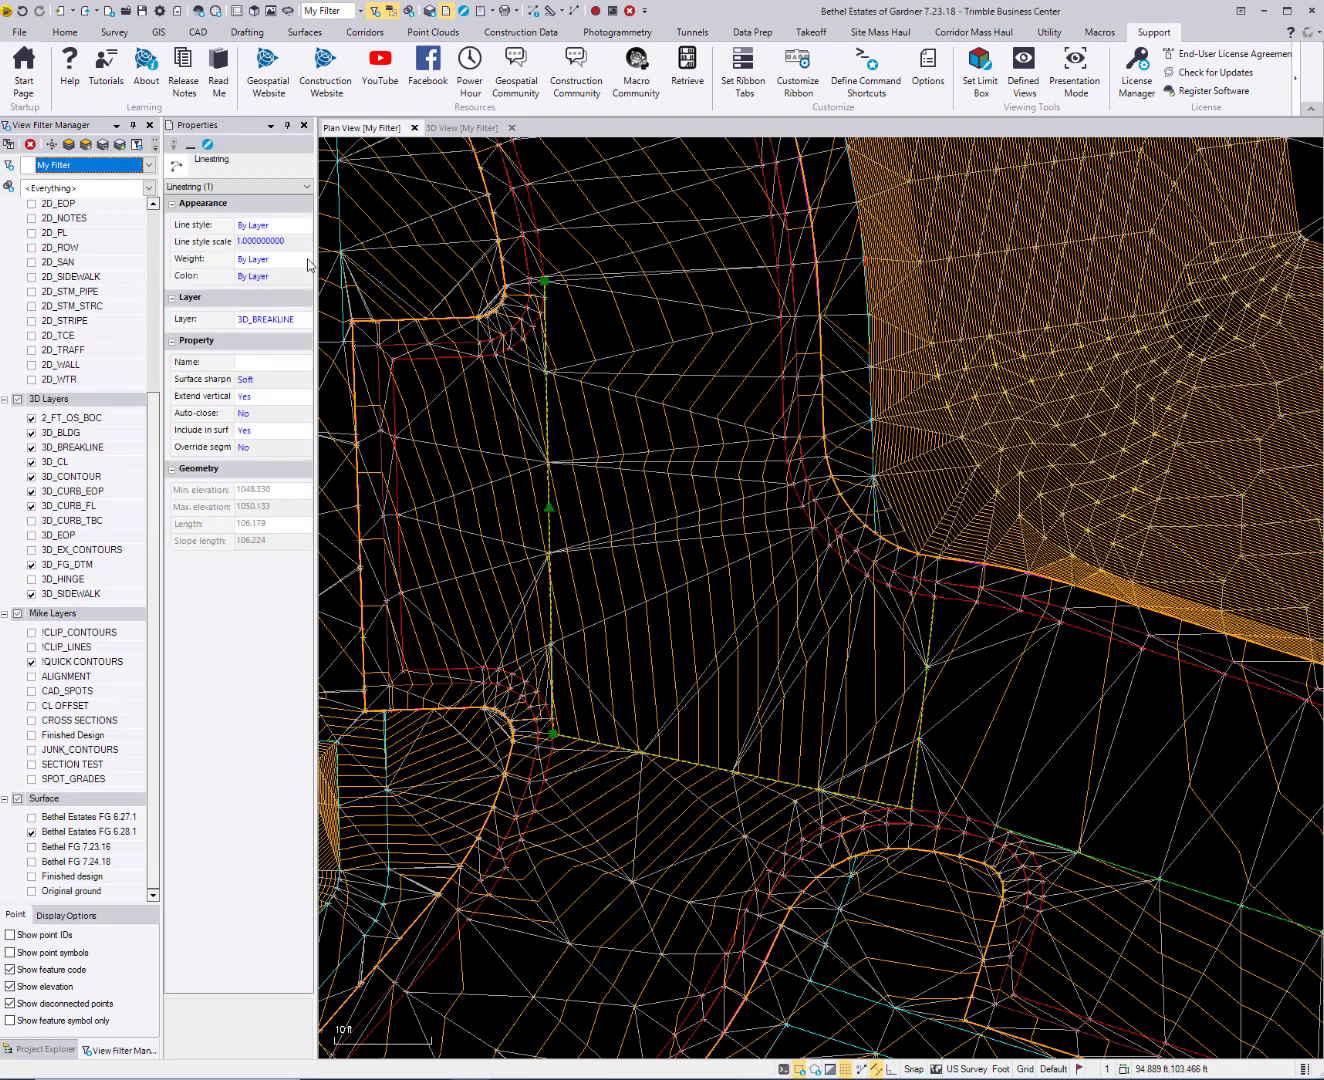
Close the Properties pane and place the 3D View beside the Plan View in a new vertical tab group.
{"action": "left_click", "coordinate": [304, 125]}
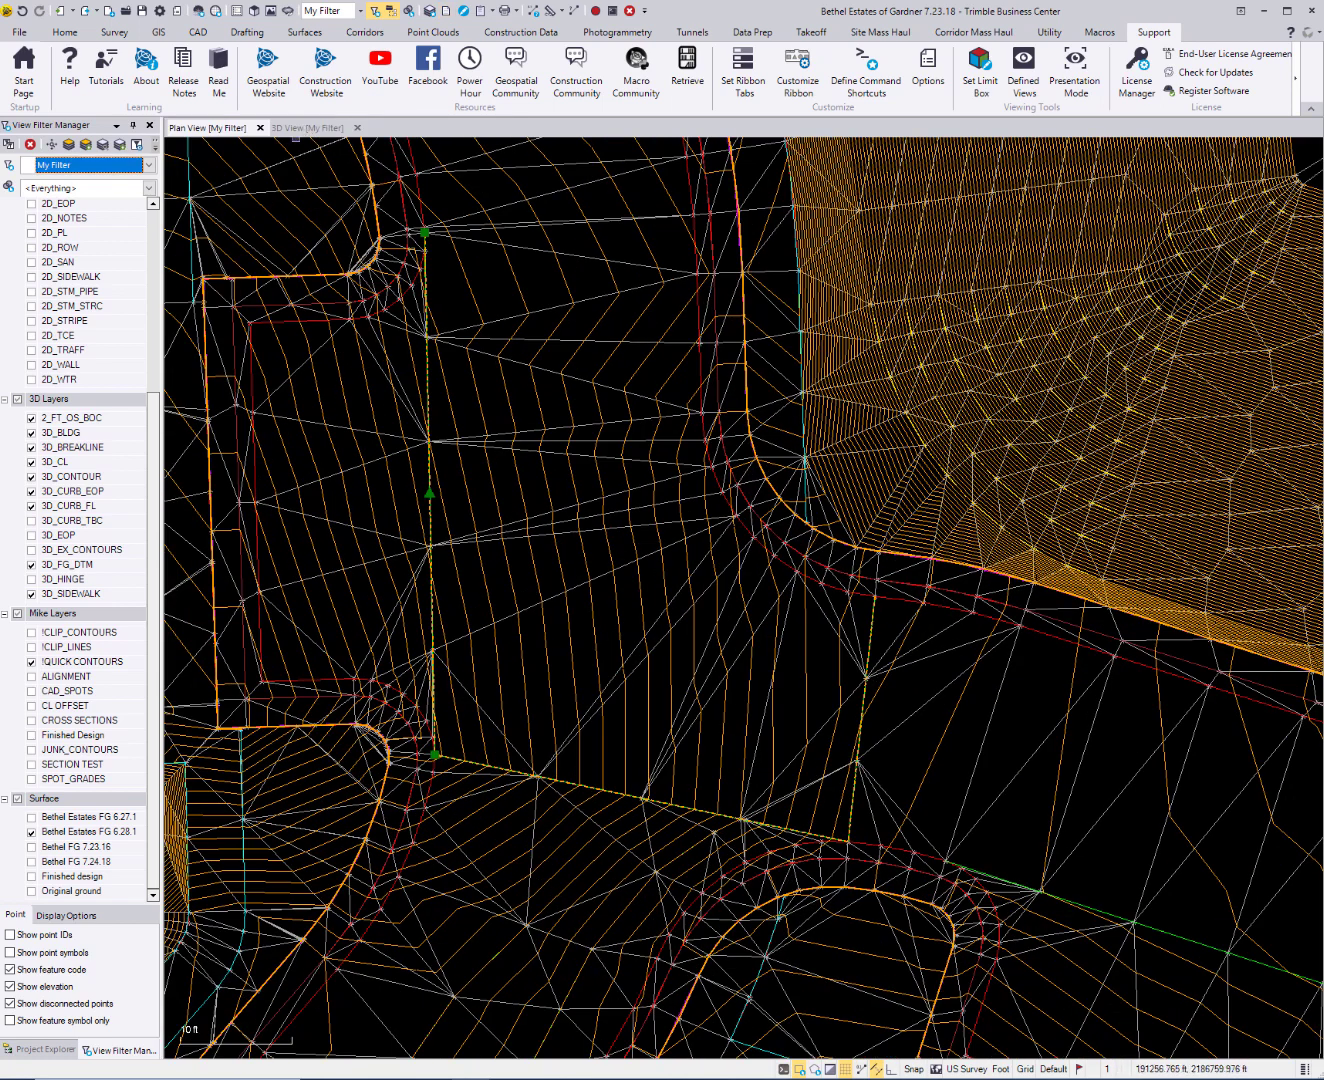
{"action": "right_click", "coordinate": [297, 129]}
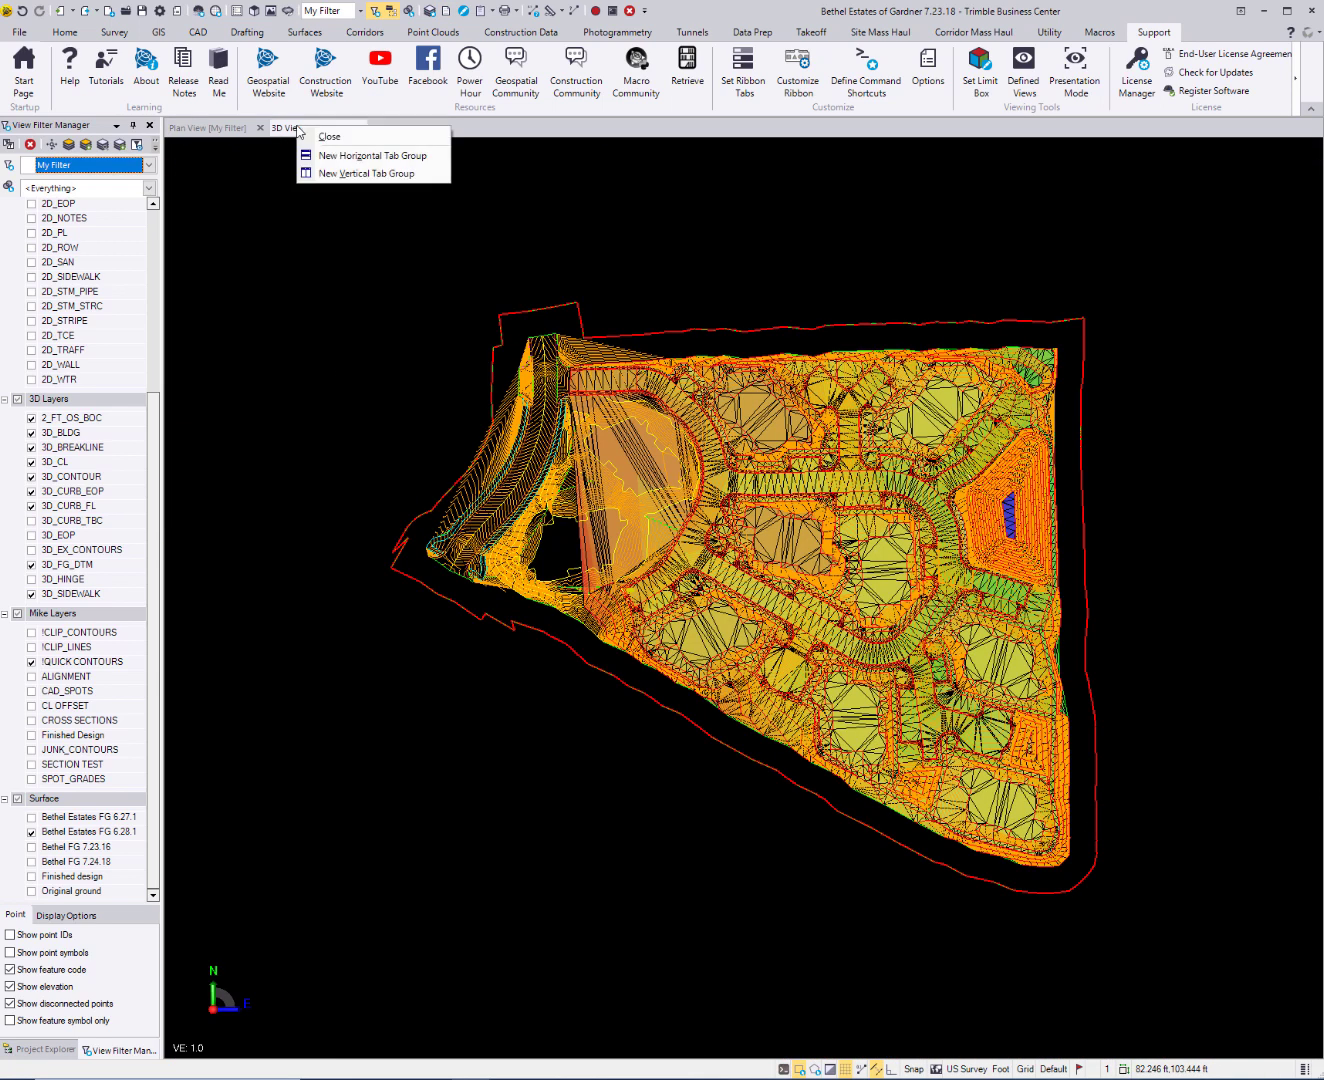
{"action": "left_click", "coordinate": [335, 173]}
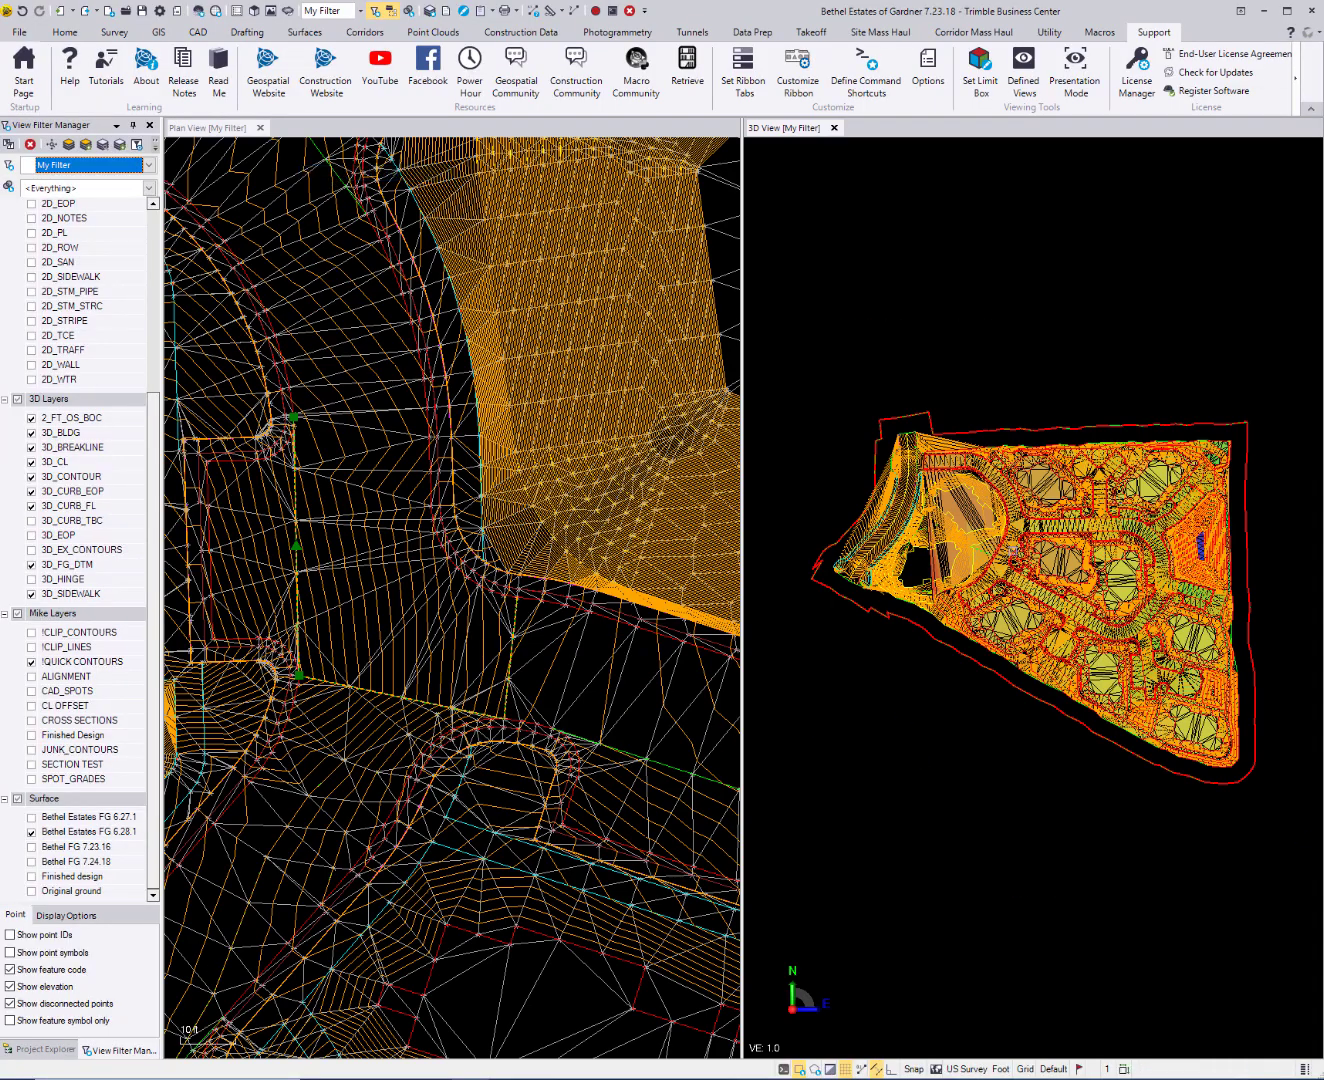
Orient the 3D View on the site's streets and set its vertical exaggeration to 3.0.
{"action": "scroll", "coordinate": [1012, 550], "scroll_direction": "up", "scroll_amount": 6}
{"action": "middle_click_drag", "start_coordinate": [1116, 628], "coordinate": [930, 617]}
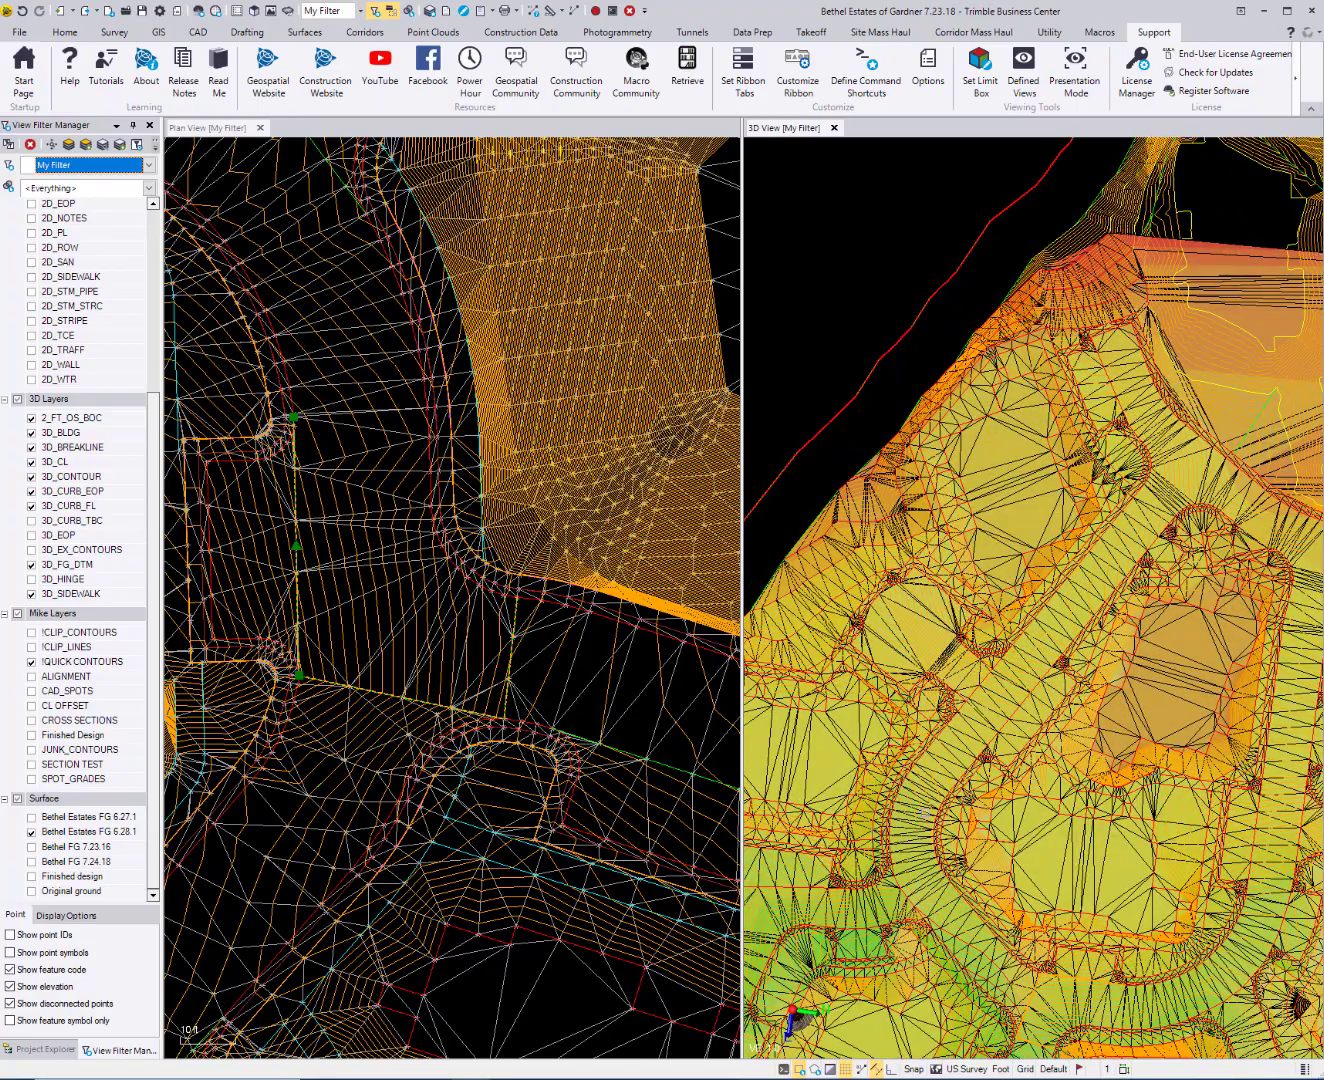
{"action": "scroll", "coordinate": [927, 812], "scroll_direction": "up", "scroll_amount": 6, "text": "ctrl"}
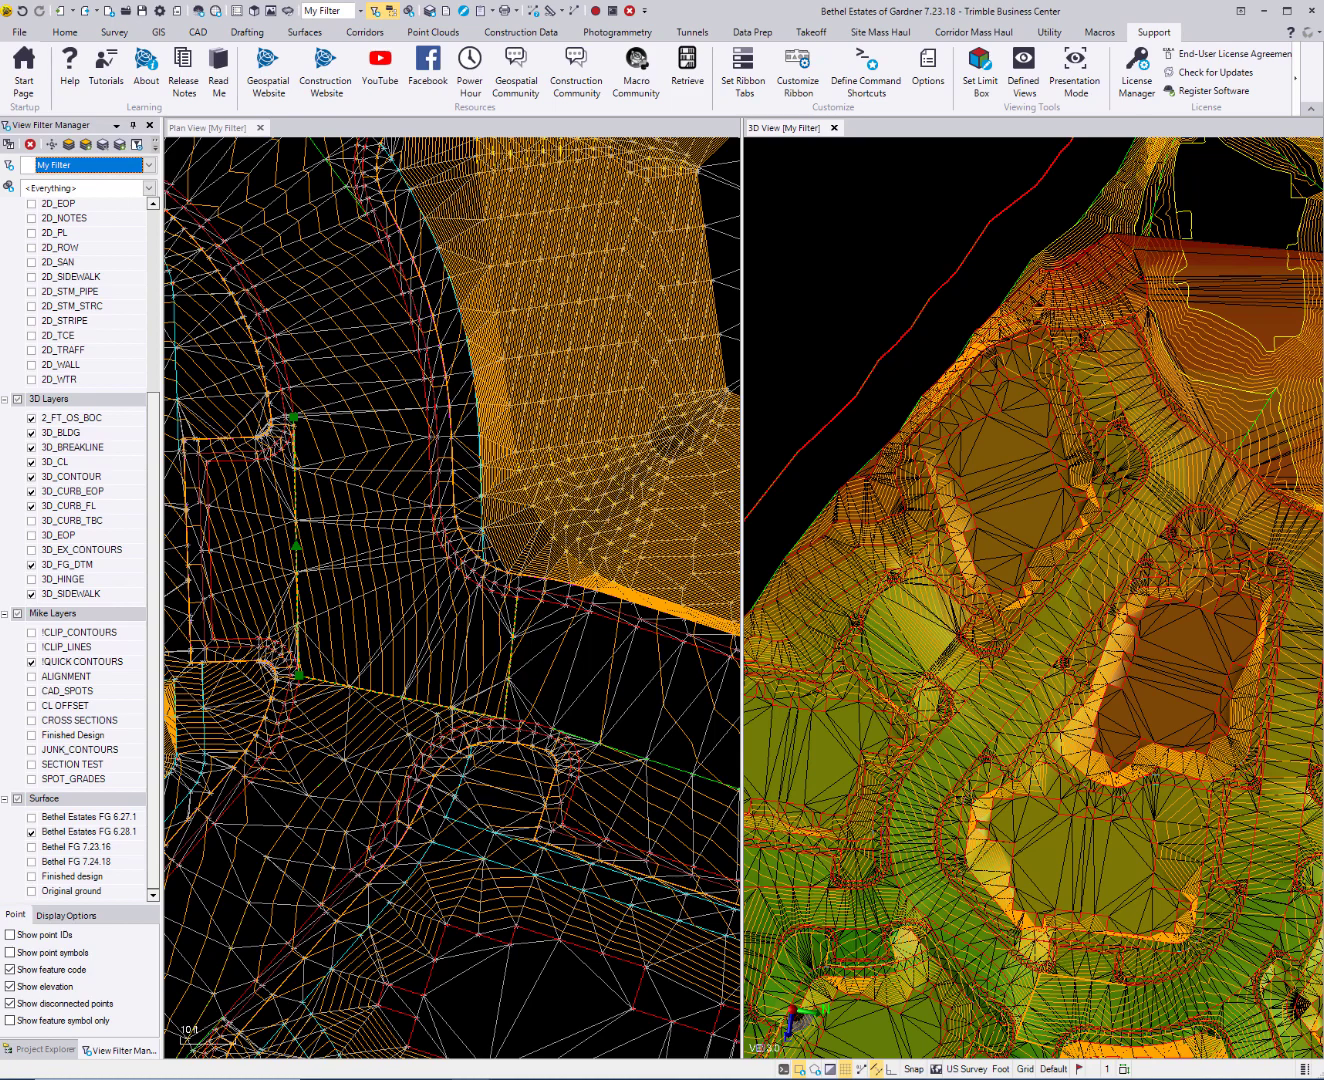
Examine the selected breakline and the surface around the parking bay in both the 3D and plan views.
{"action": "middle_click_drag", "start_coordinate": [1071, 665], "coordinate": [859, 539]}
{"action": "right_click_drag", "start_coordinate": [917, 588], "coordinate": [925, 559]}
{"action": "middle_click_drag", "start_coordinate": [372, 359], "coordinate": [420, 410]}
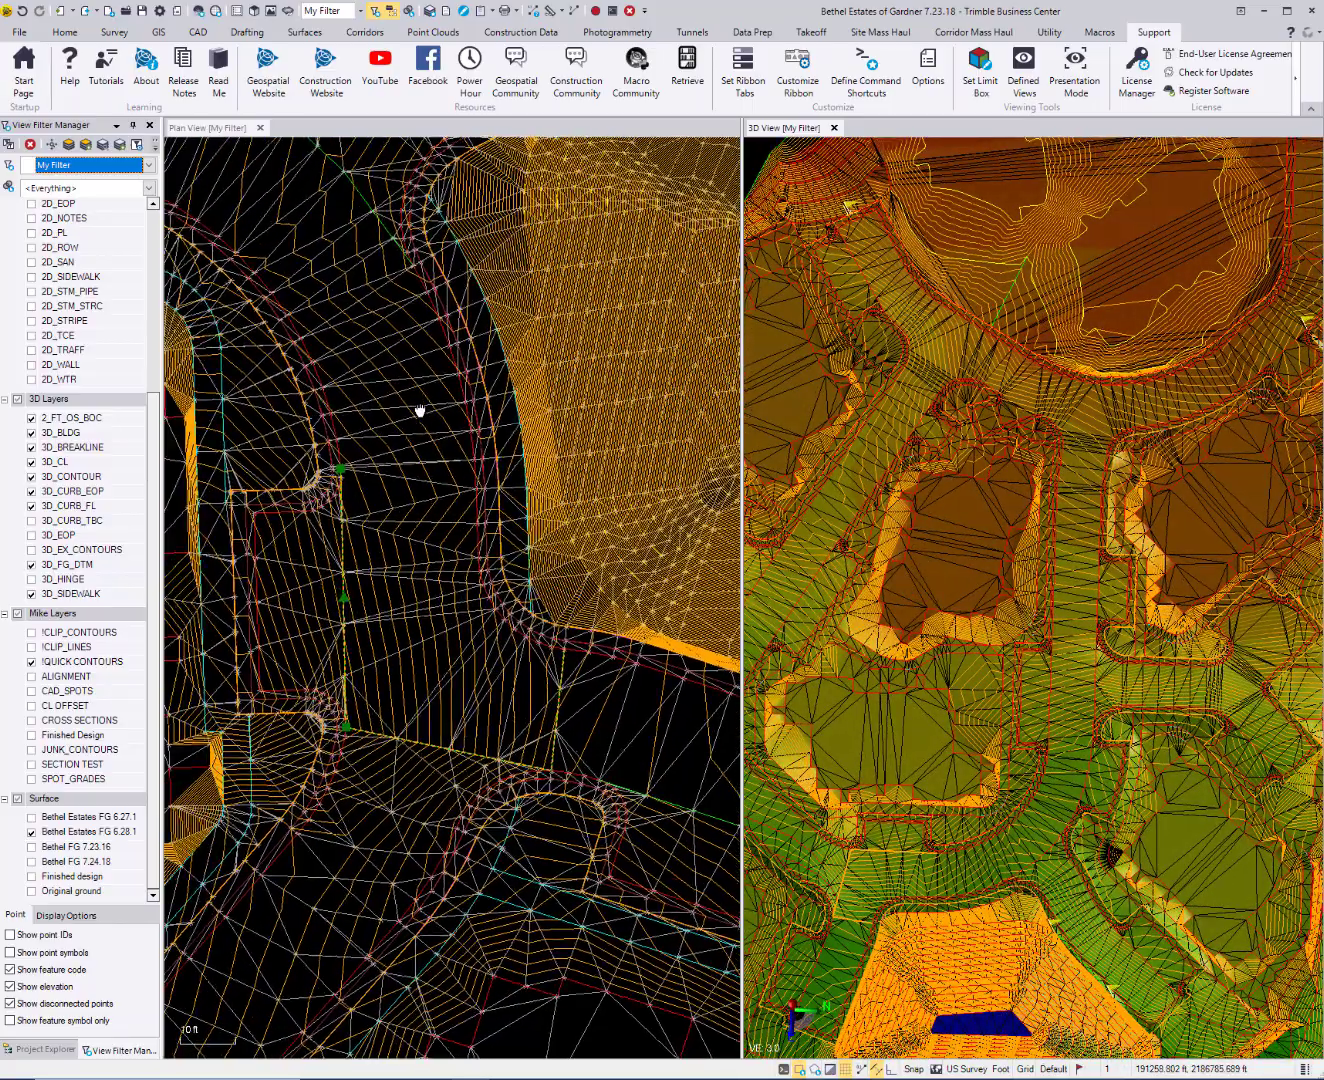
{"action": "scroll", "coordinate": [420, 410], "scroll_direction": "down", "scroll_amount": 4}
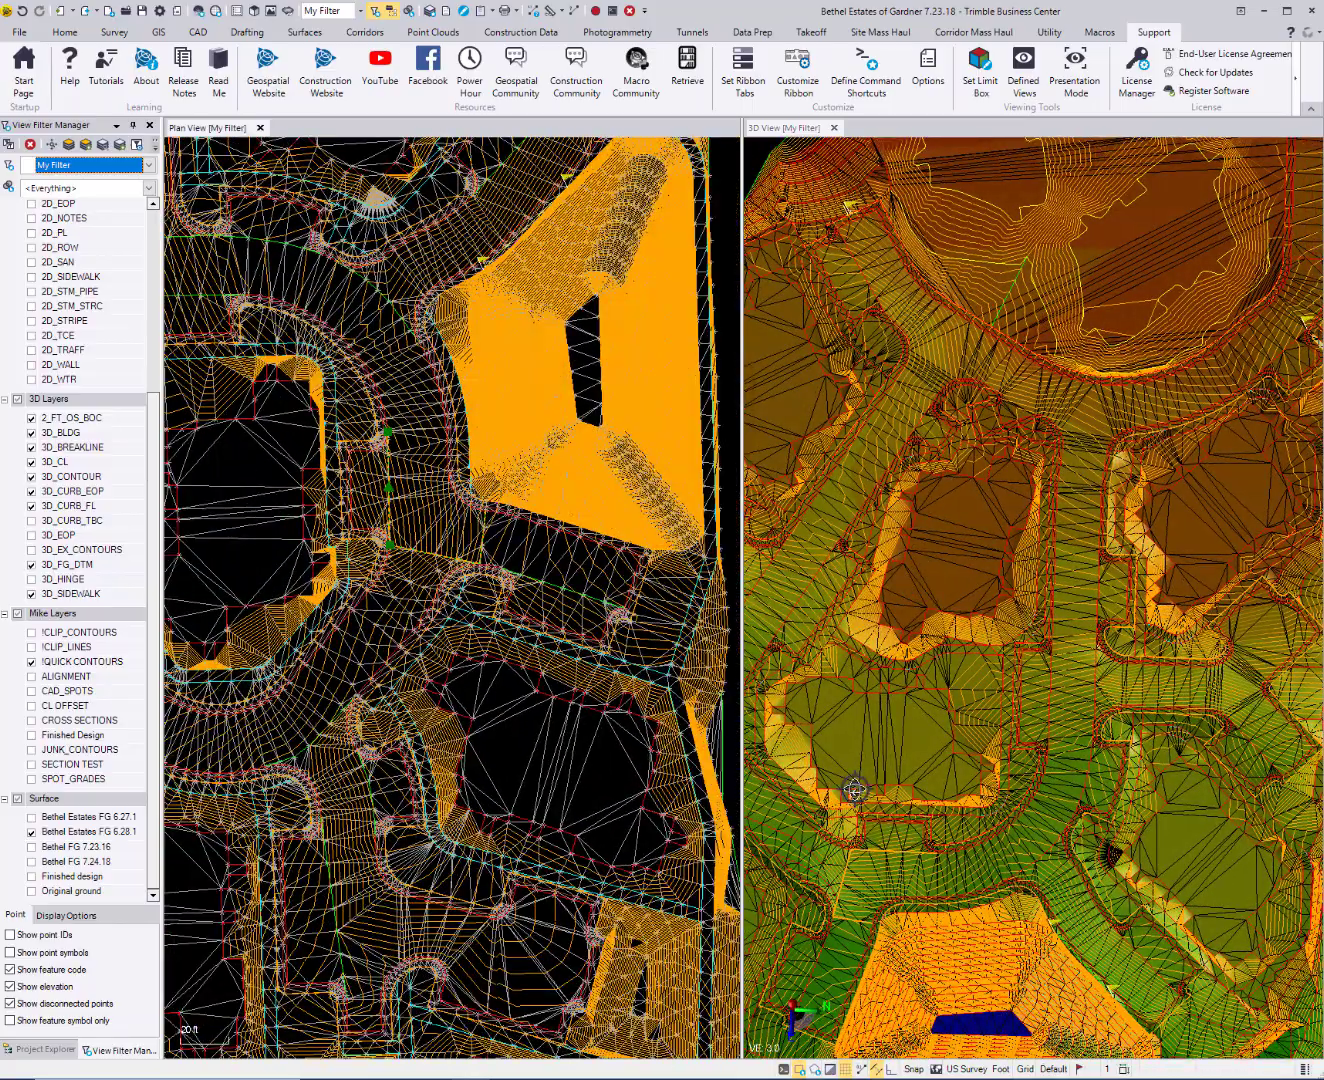
{"action": "right_click_drag", "start_coordinate": [858, 790], "coordinate": [955, 720]}
{"action": "scroll", "coordinate": [954, 722], "scroll_direction": "up", "scroll_amount": 5}
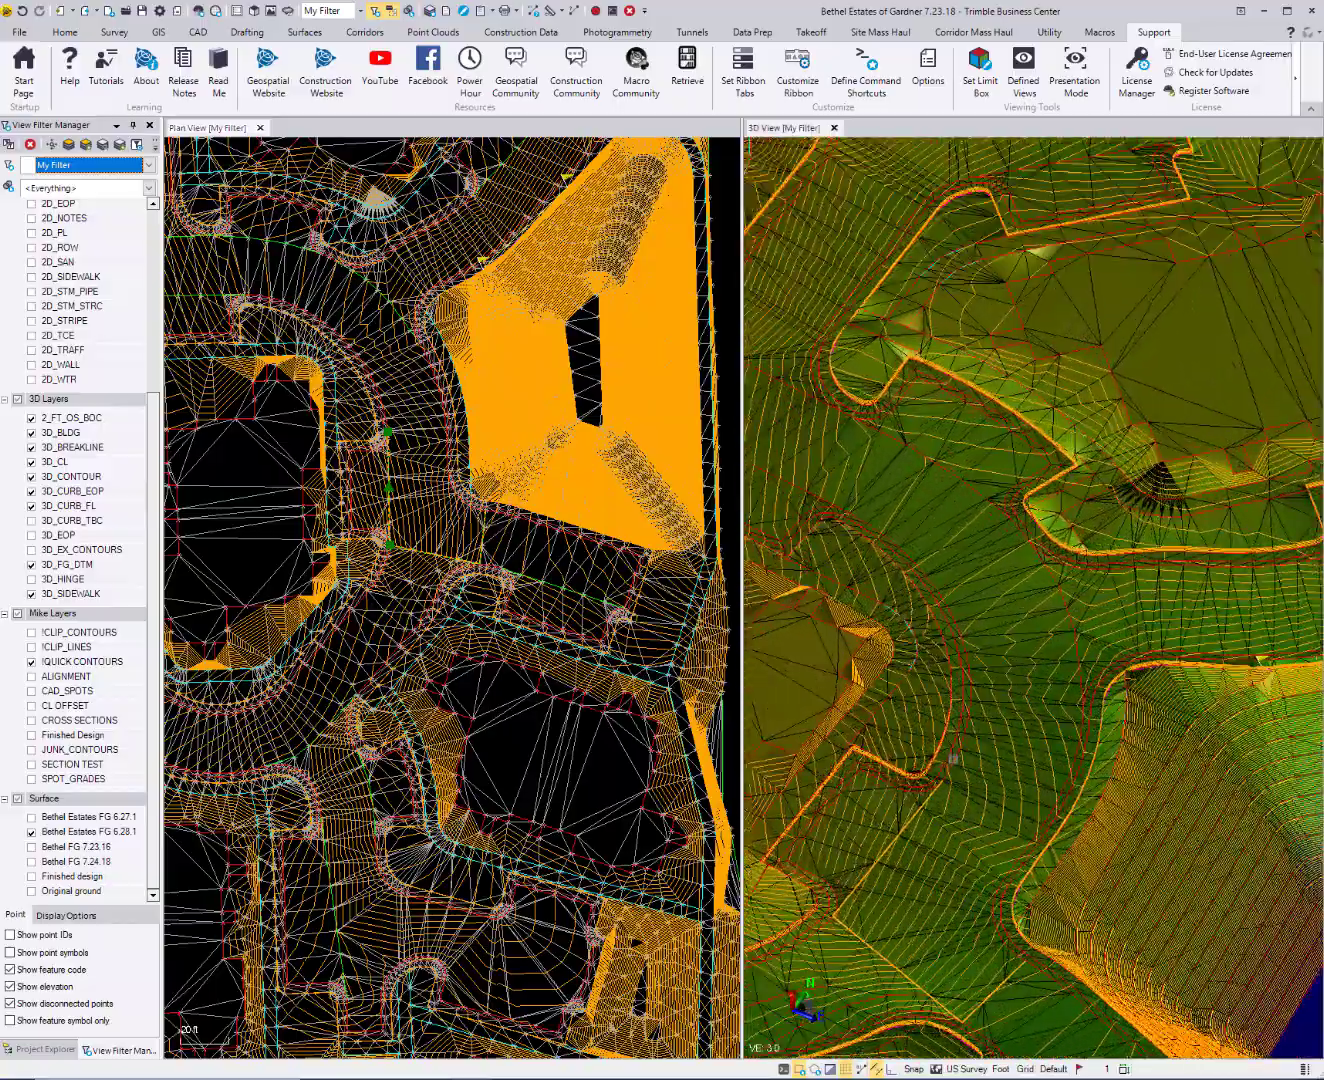
{"action": "scroll", "coordinate": [968, 796], "scroll_direction": "up", "scroll_amount": 6}
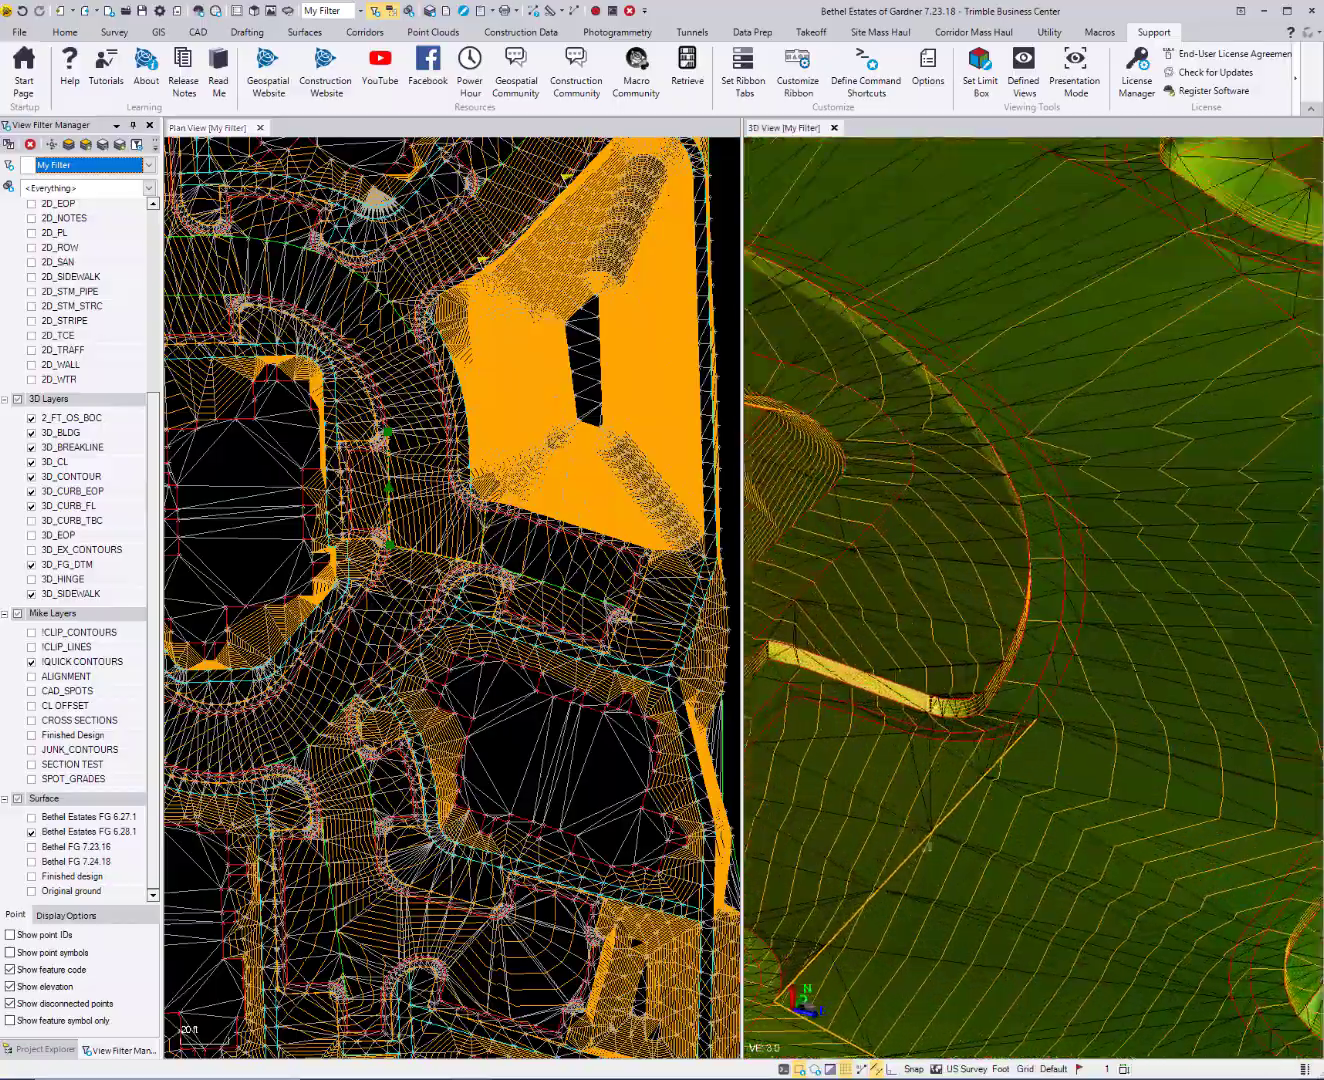
{"action": "mouse_move", "coordinate": [930, 850]}
{"action": "middle_mouse_down"}
{"action": "mouse_move", "coordinate": [1069, 666]}
{"action": "mouse_move", "coordinate": [1092, 420]}
{"action": "middle_mouse_up"}
{"action": "mouse_move", "coordinate": [1110, 477]}
{"action": "right_mouse_down"}
{"action": "mouse_move", "coordinate": [1088, 515]}
{"action": "mouse_move", "coordinate": [1189, 466]}
{"action": "right_mouse_up"}
{"action": "middle_click_drag", "start_coordinate": [1188, 466], "coordinate": [1105, 447]}
{"action": "middle_click_drag", "start_coordinate": [405, 445], "coordinate": [463, 432]}
{"action": "scroll", "coordinate": [434, 433], "scroll_direction": "up", "scroll_amount": 3}
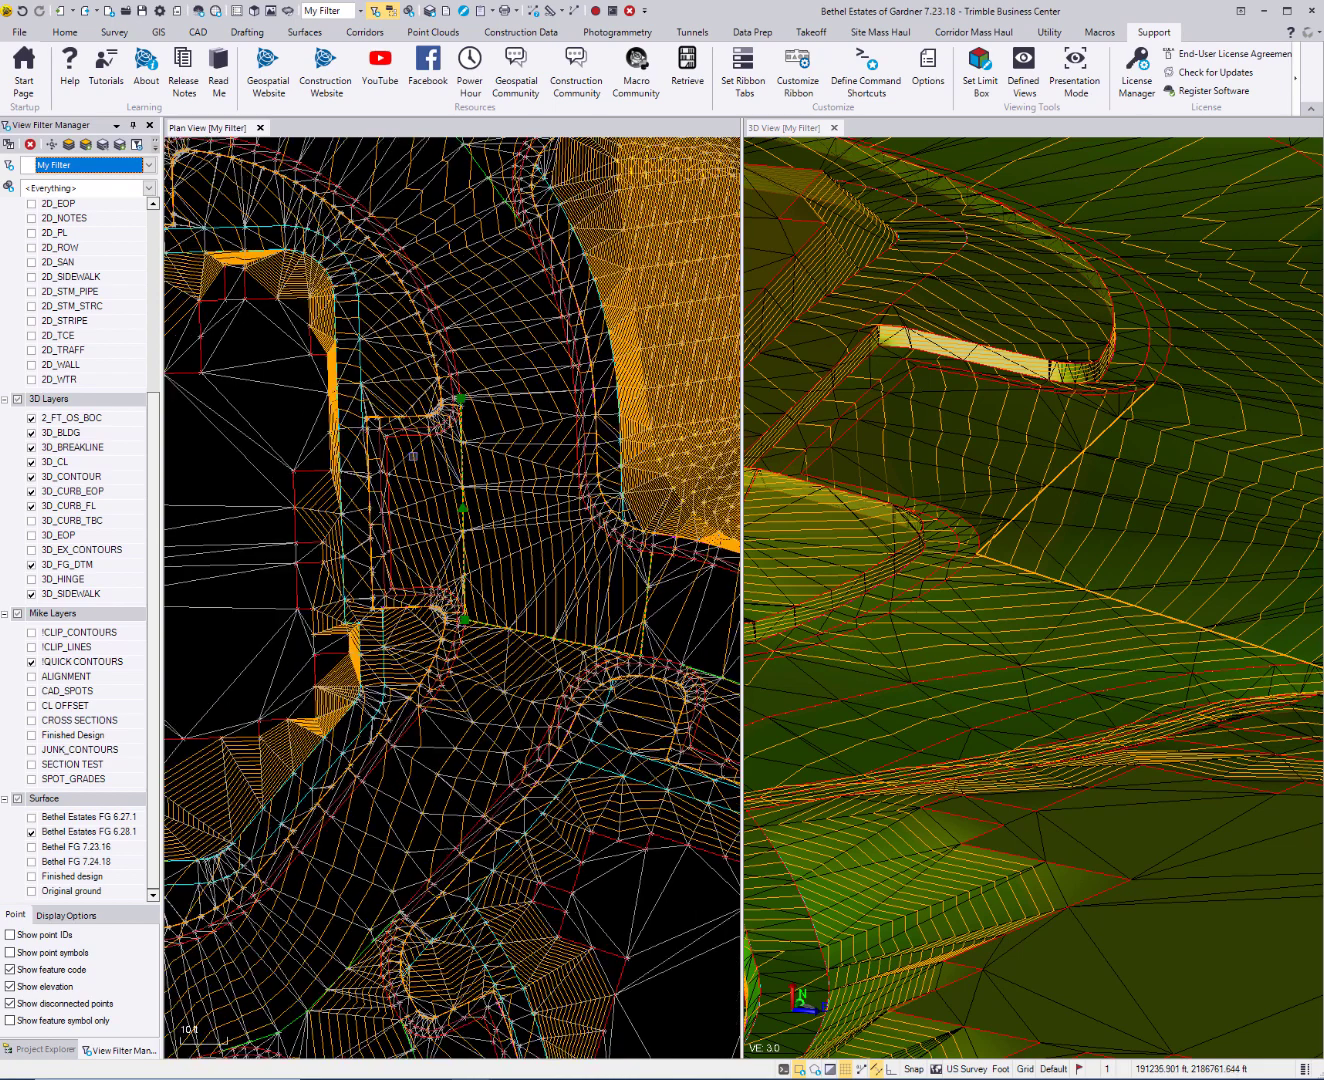
{"action": "scroll", "coordinate": [413, 456], "scroll_direction": "up", "scroll_amount": 2}
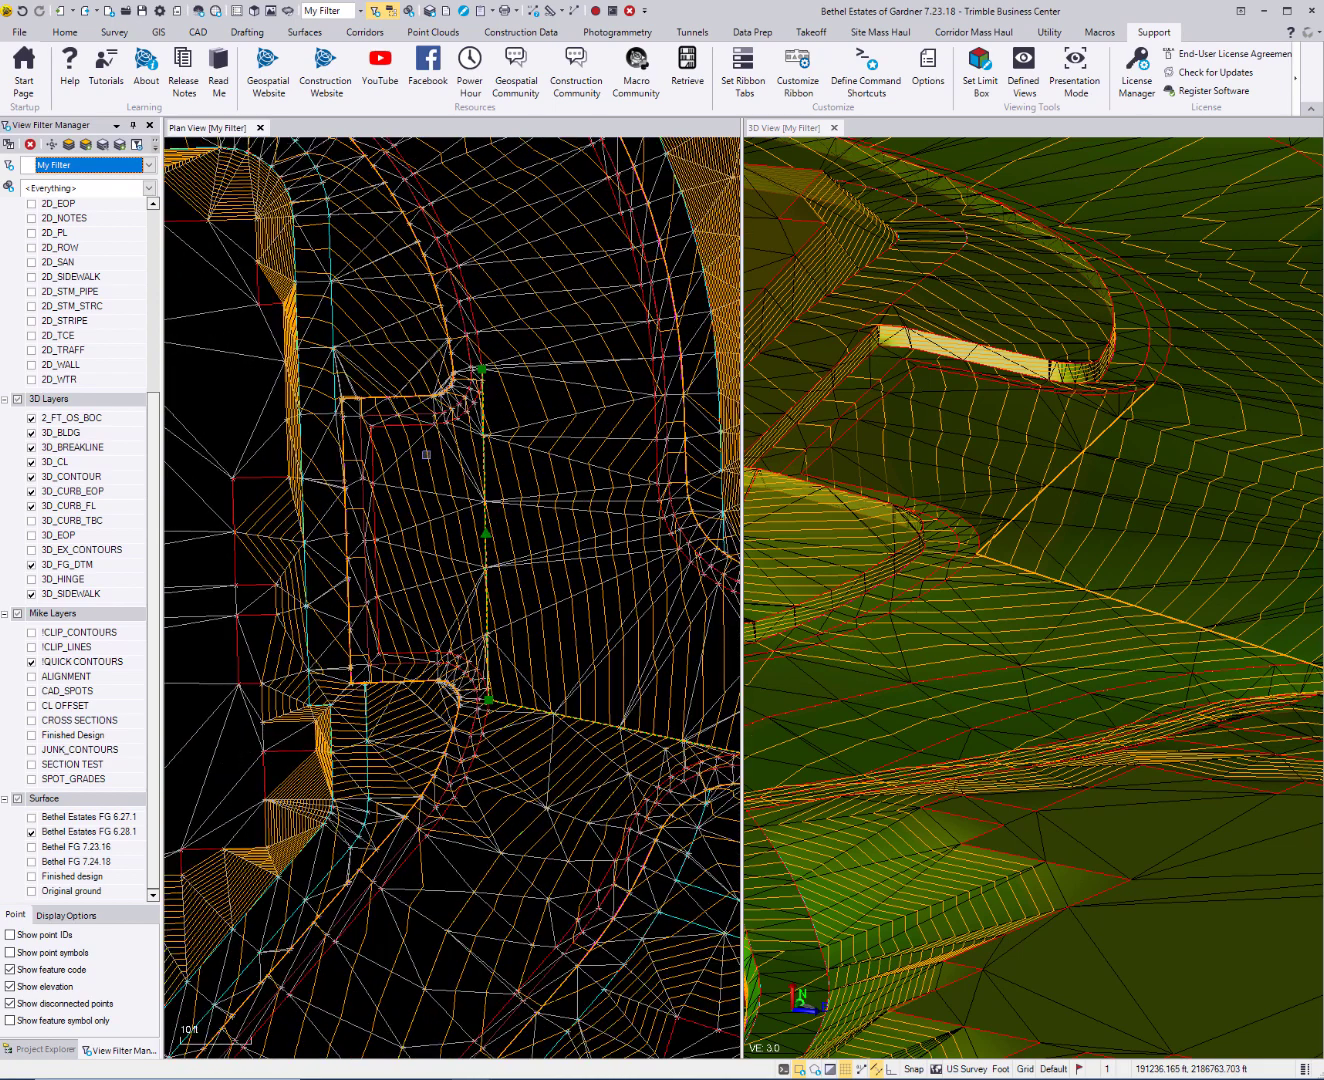
Delete the green breakline that runs along the parking bay and across the street intersection.
{"action": "left_click", "coordinate": [239, 398]}
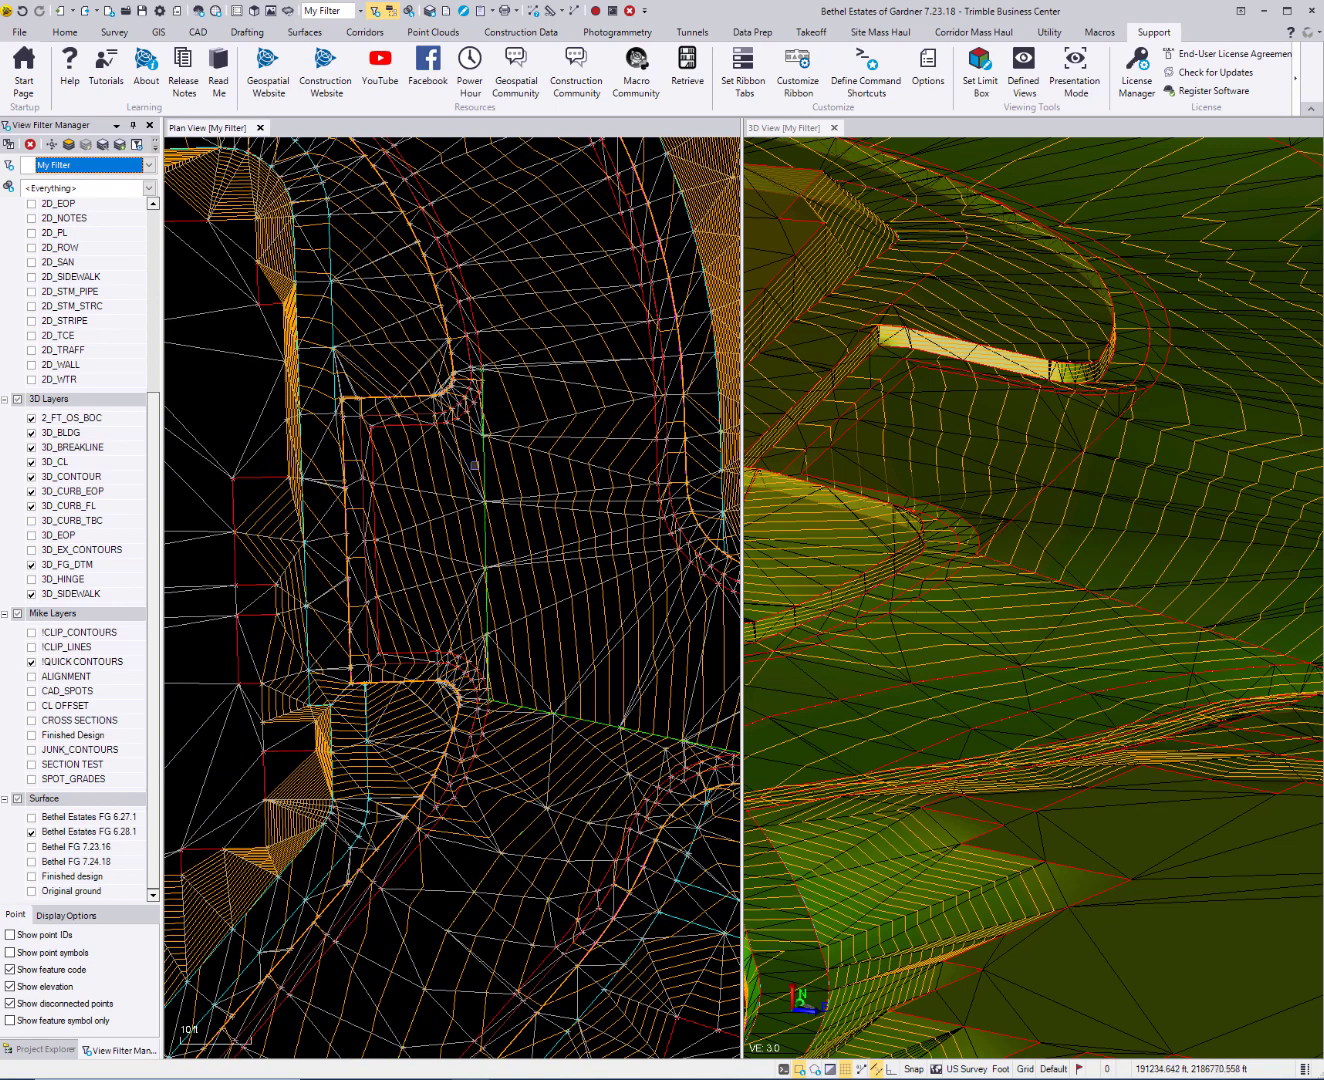
{"action": "left_click", "coordinate": [487, 459]}
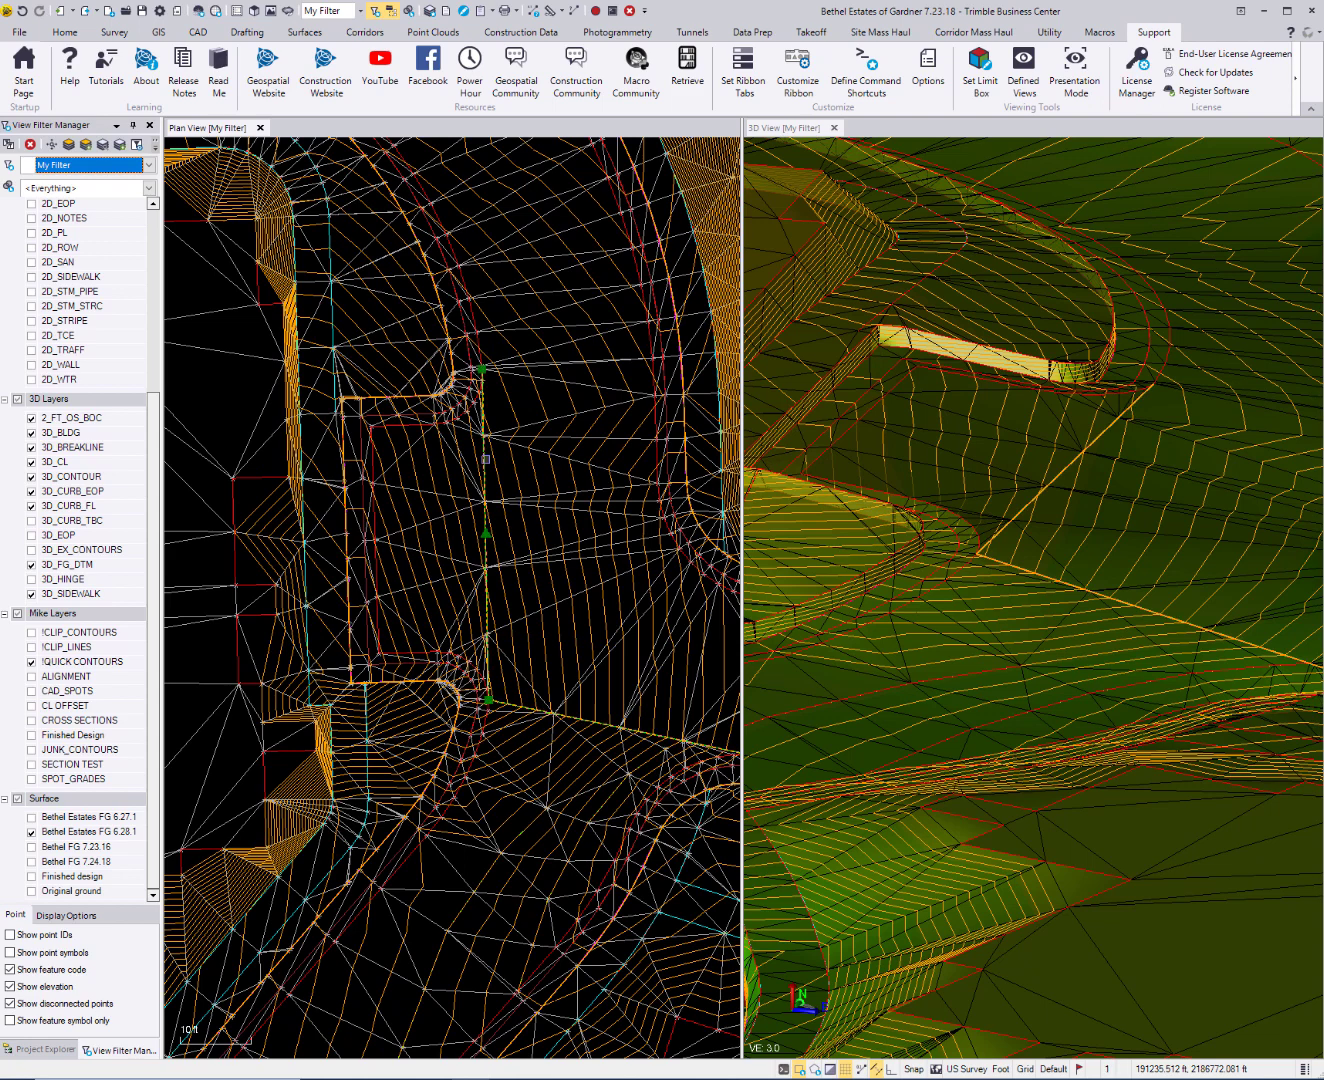
{"action": "key", "text": "Delete"}
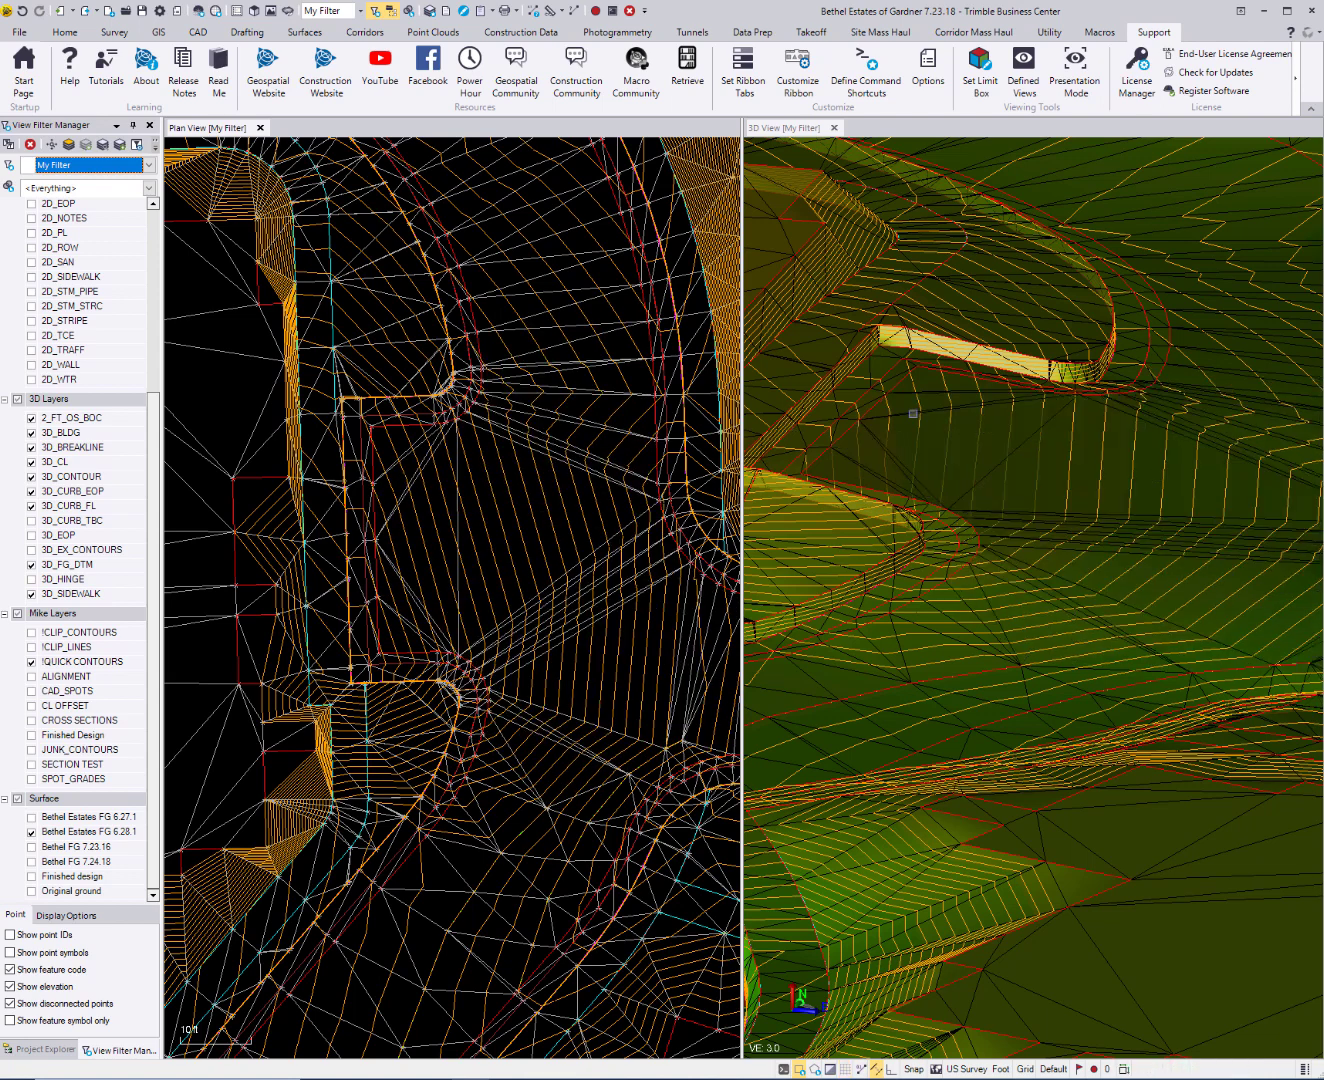
Examine the triangles and contours between the parking bay and the opposite curb in the 3D and plan views.
{"action": "middle_click_drag", "start_coordinate": [1147, 477], "coordinate": [865, 426]}
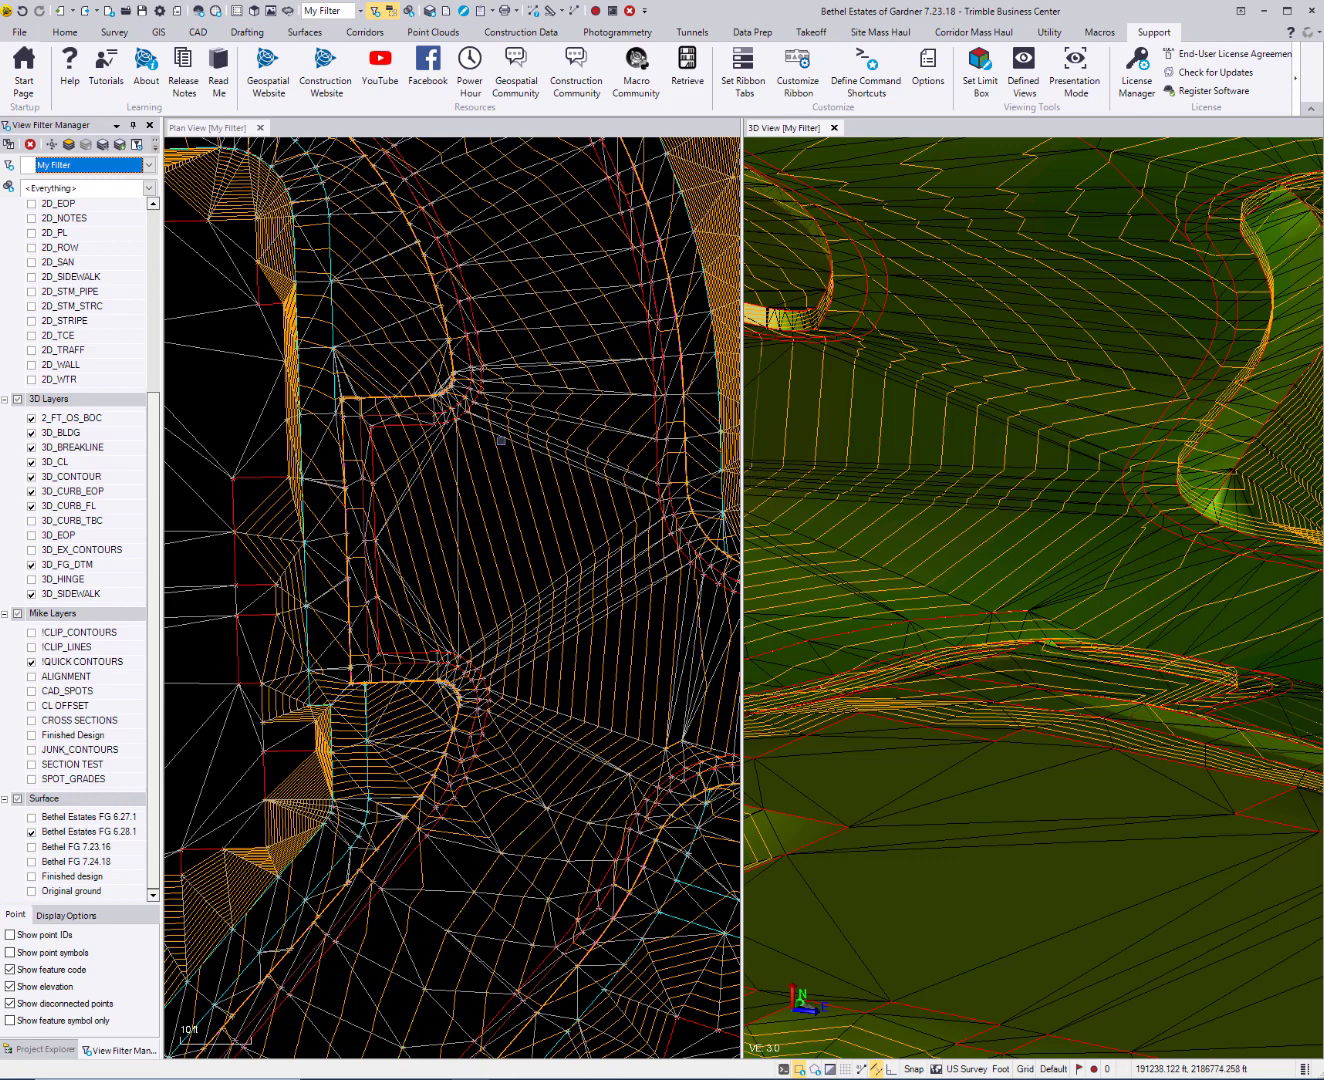
{"action": "scroll", "coordinate": [498, 421], "scroll_direction": "up", "scroll_amount": 2}
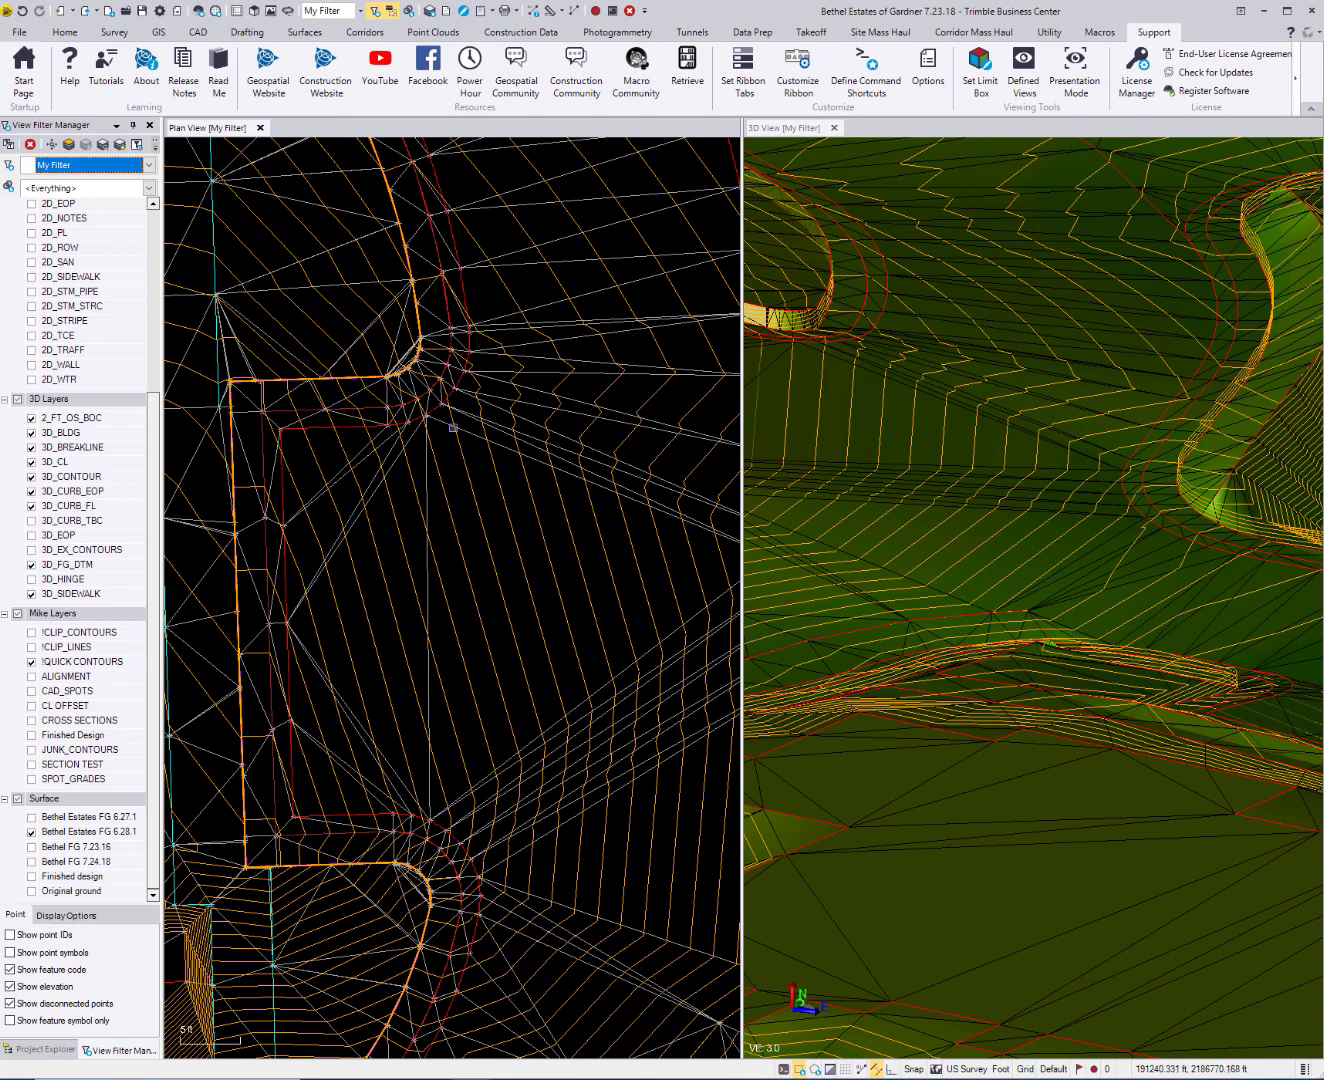
{"action": "middle_click_drag", "start_coordinate": [516, 431], "coordinate": [311, 360]}
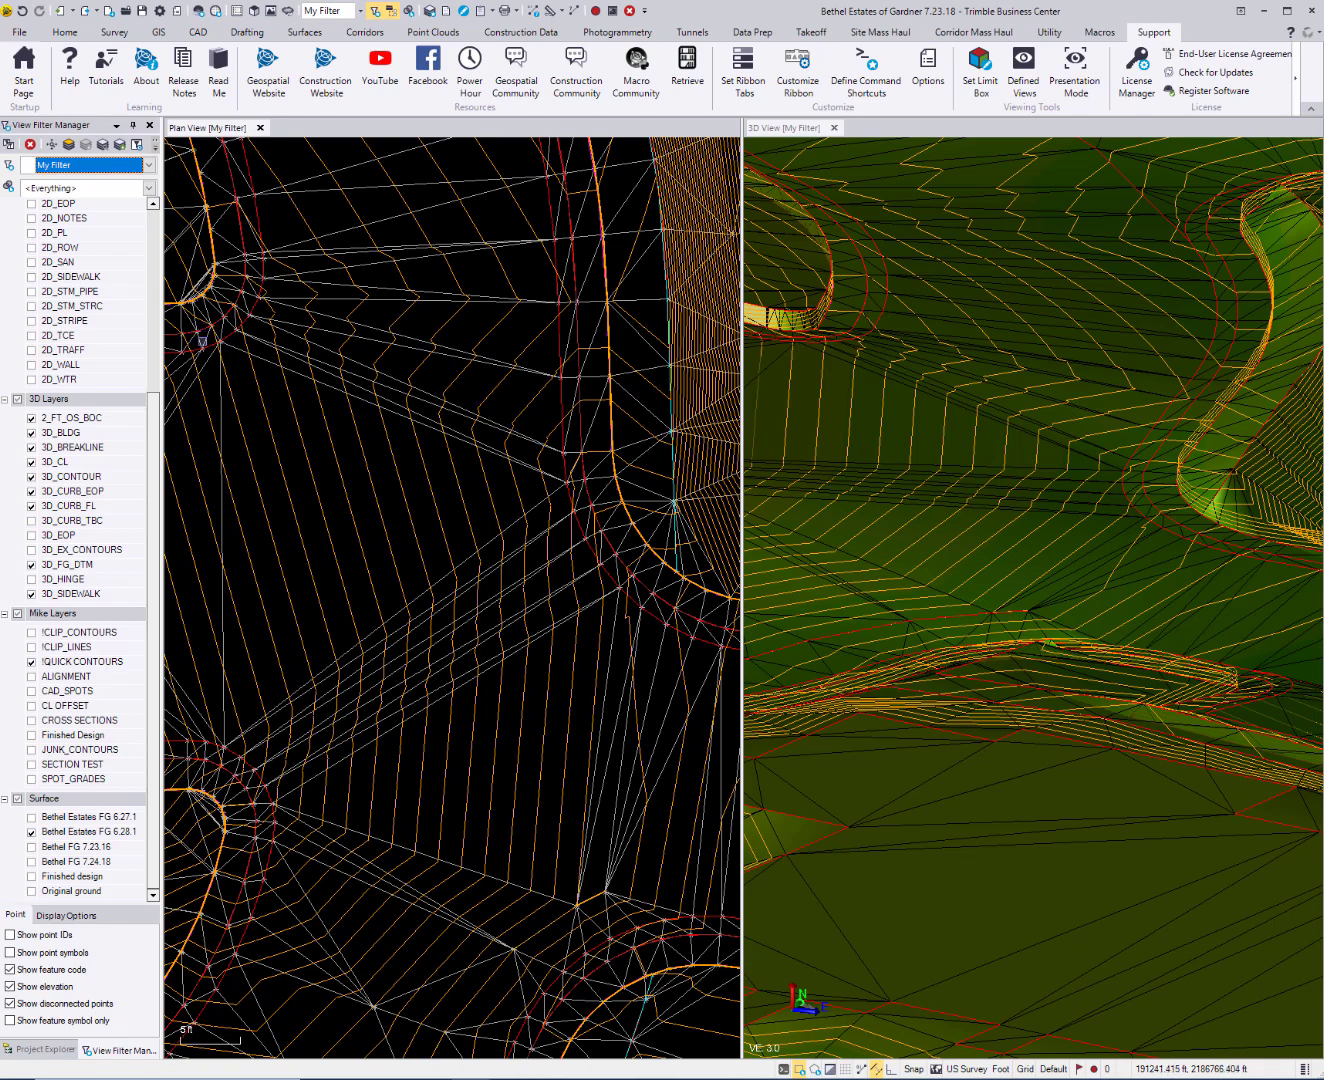
Examine the triangles around the parking bay and opposite curb in the plan view, and undo the breakline's deletion.
{"action": "middle_click_drag", "start_coordinate": [260, 547], "coordinate": [471, 409]}
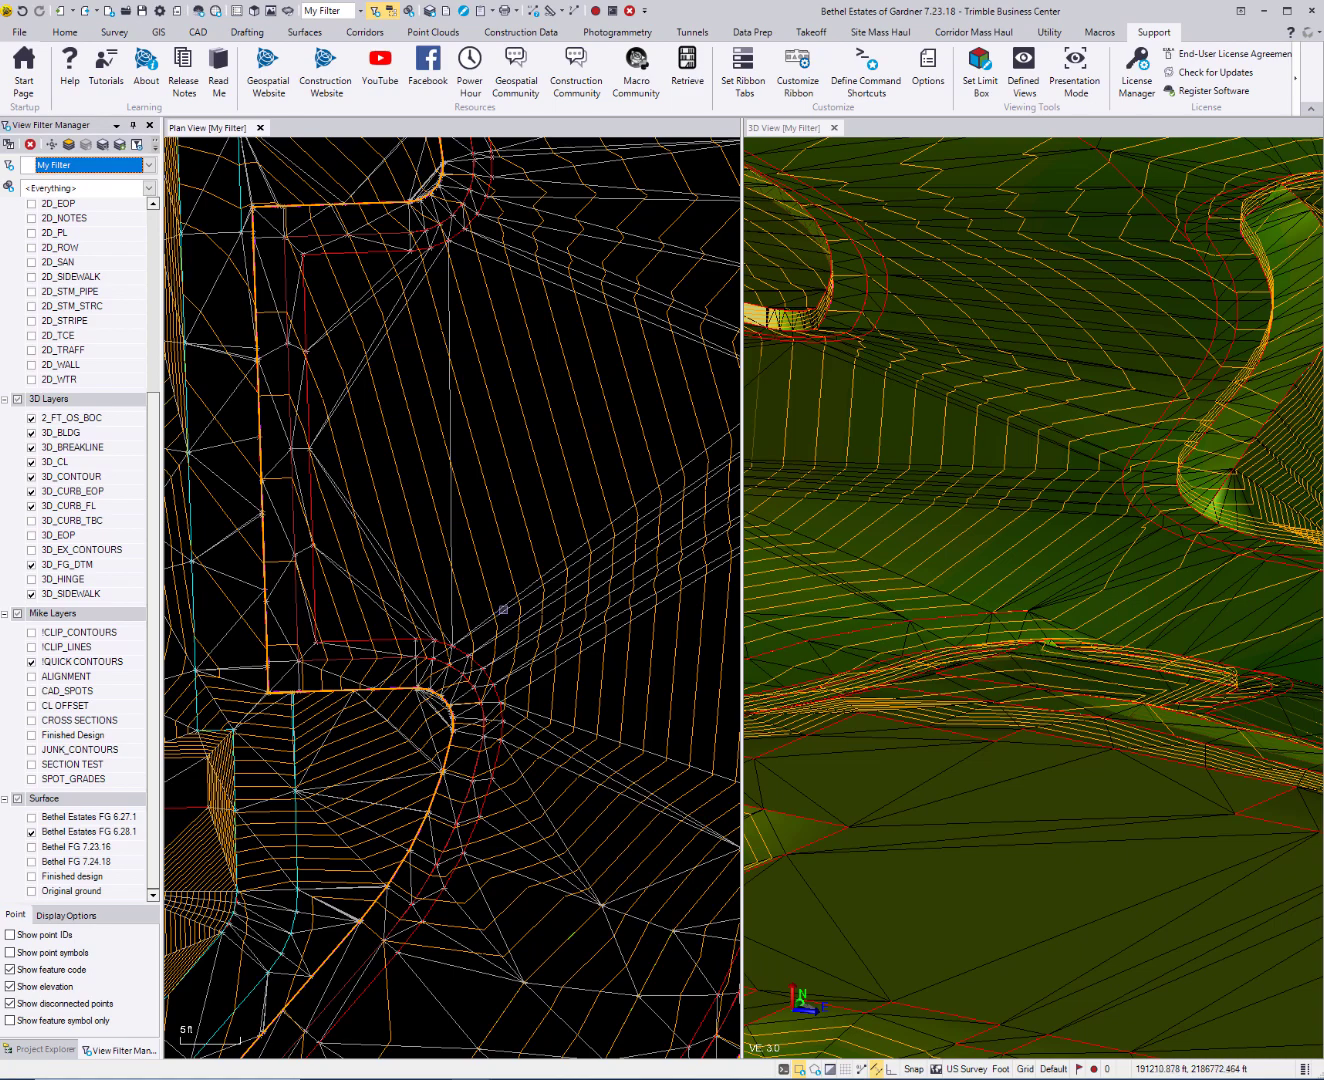
{"action": "middle_click_drag", "start_coordinate": [503, 609], "coordinate": [278, 527]}
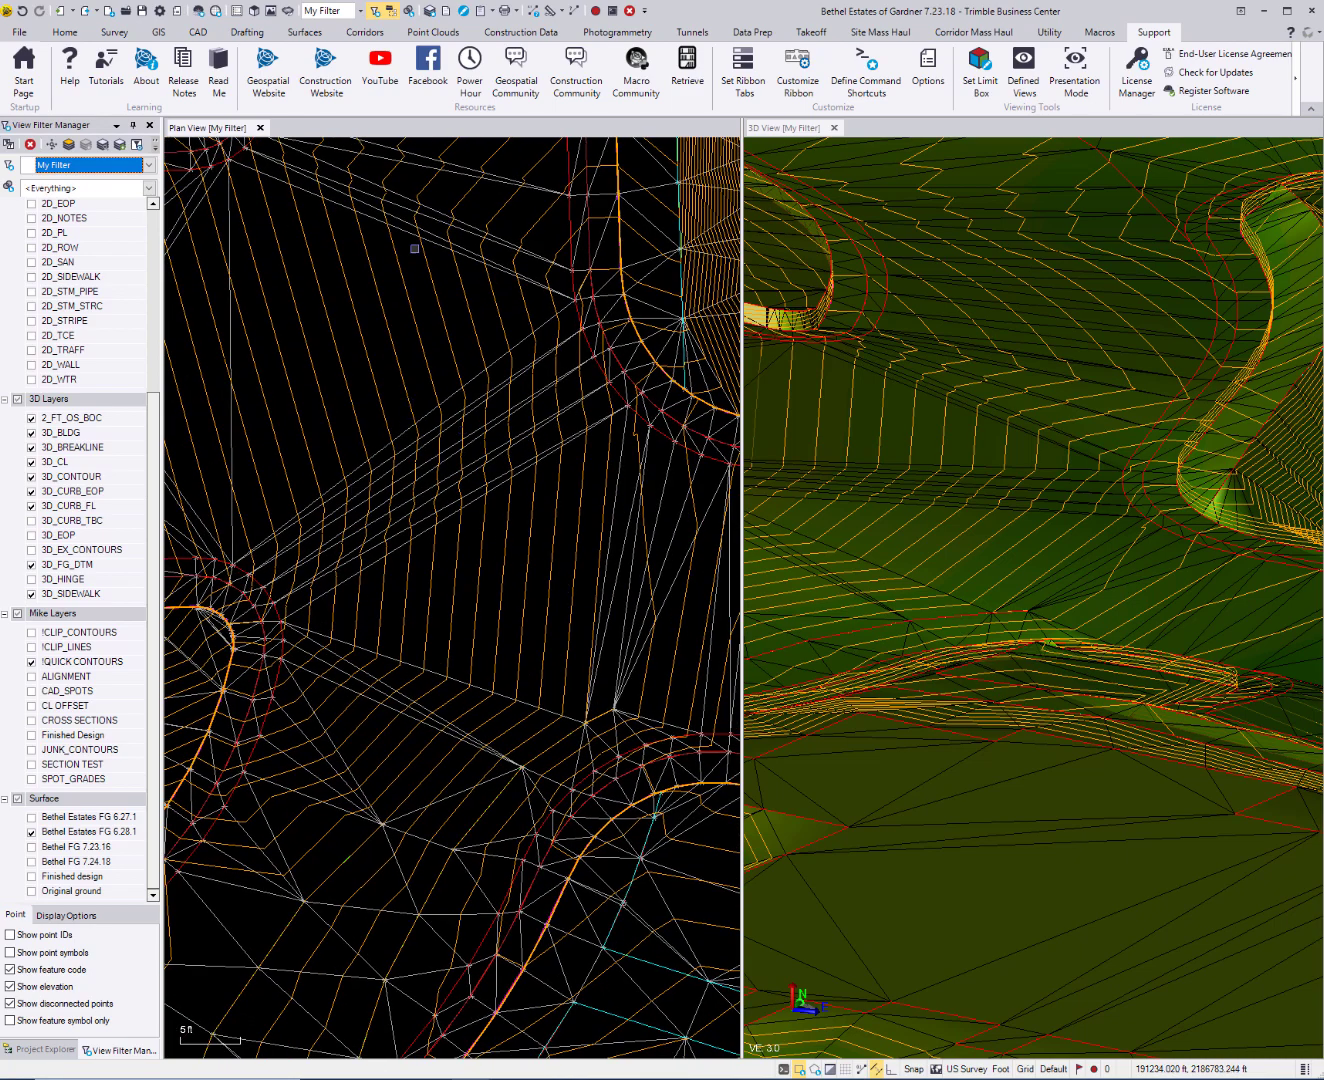
{"action": "middle_click_drag", "start_coordinate": [414, 250], "coordinate": [432, 289]}
{"action": "middle_click_drag", "start_coordinate": [426, 391], "coordinate": [529, 449]}
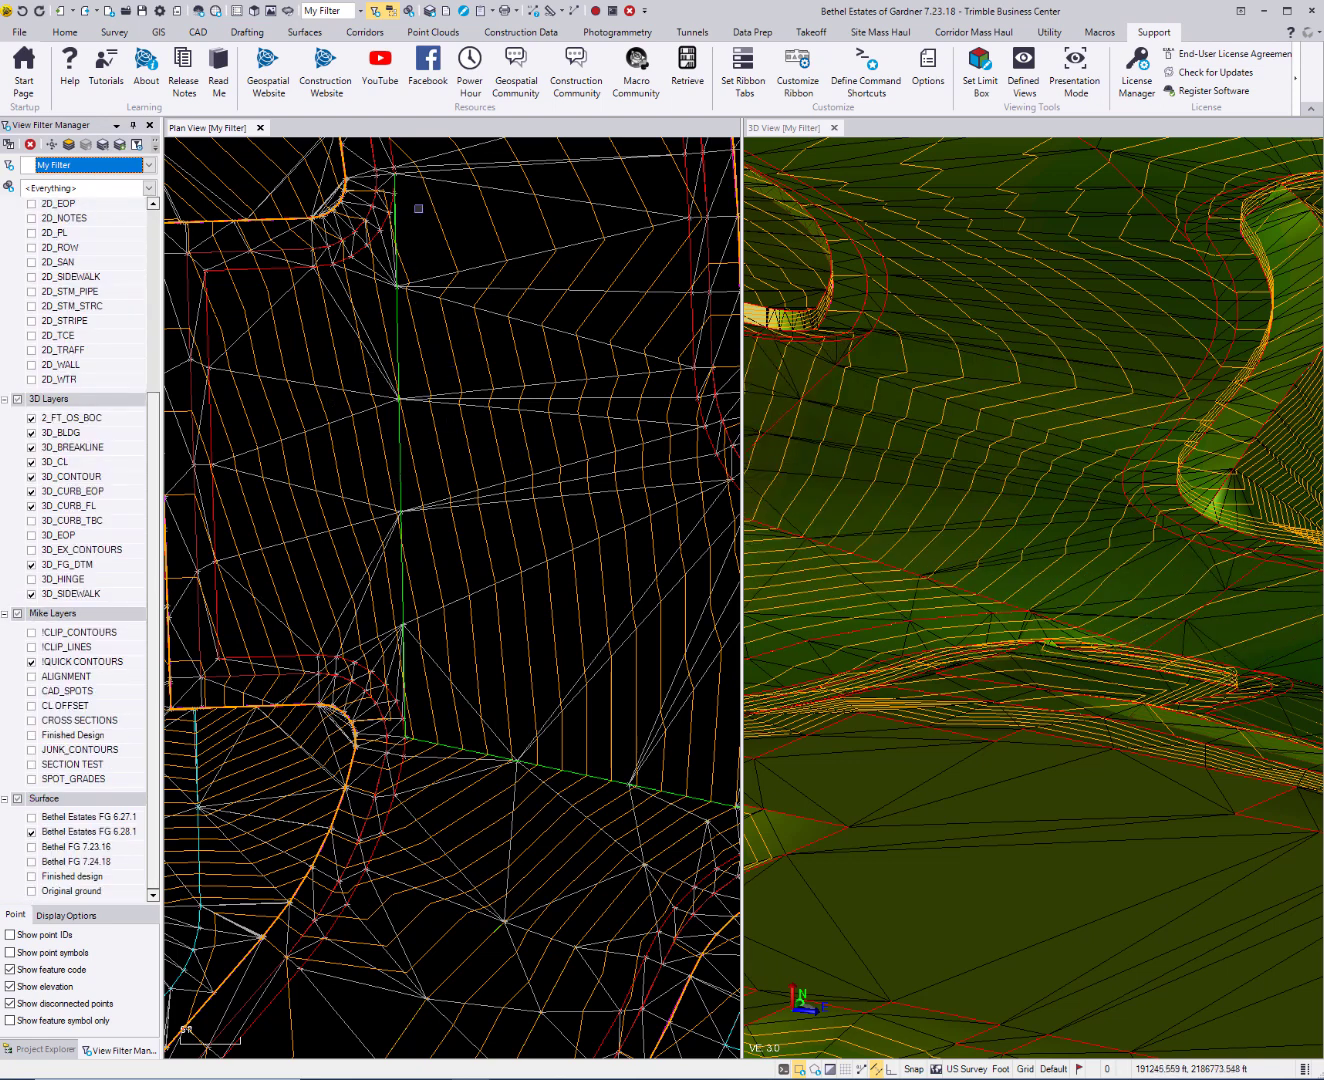
Select the green breakline along the parking bay, trace its extent across the intersection, and open its properties.
{"action": "left_click", "coordinate": [398, 321]}
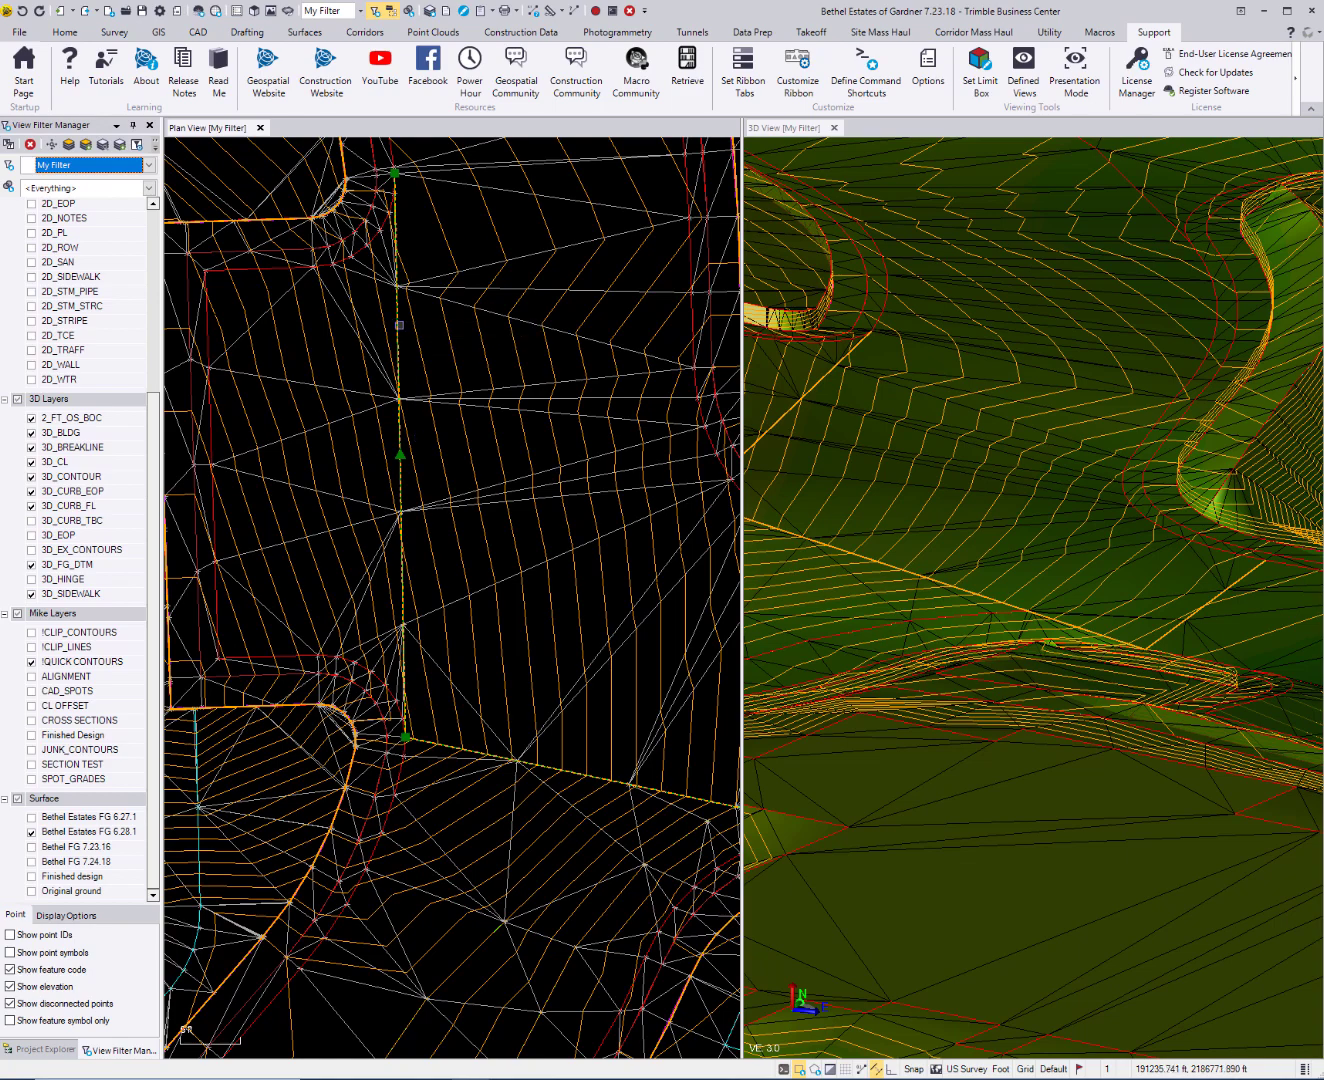
{"action": "middle_click_drag", "start_coordinate": [500, 492], "coordinate": [304, 257]}
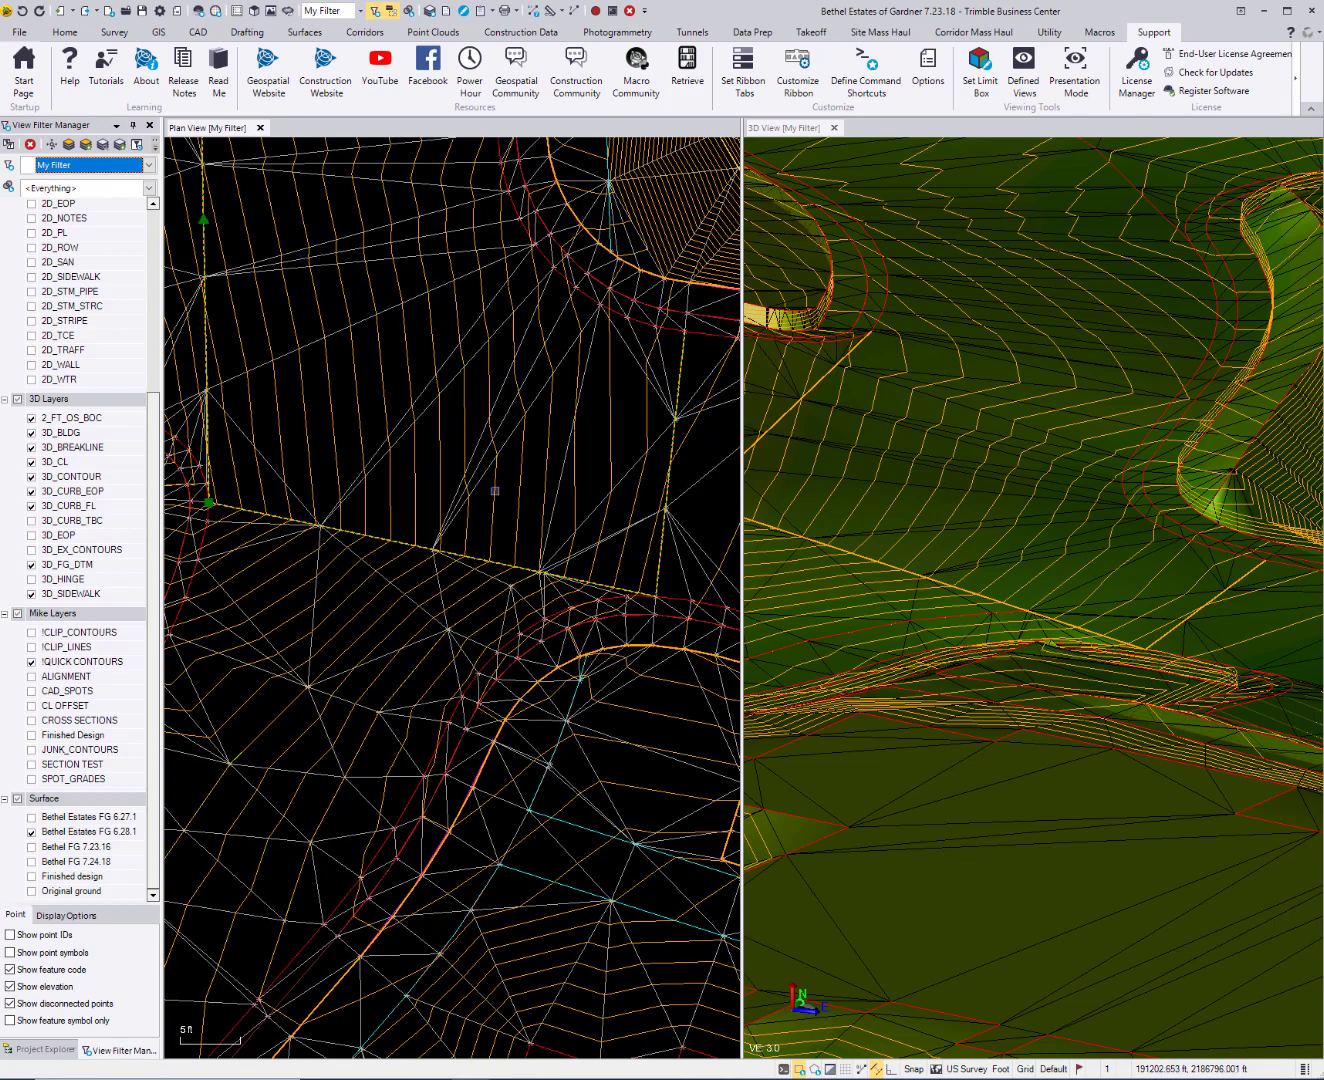
{"action": "middle_click_drag", "start_coordinate": [496, 491], "coordinate": [619, 572]}
{"action": "middle_click_drag", "start_coordinate": [442, 367], "coordinate": [479, 425]}
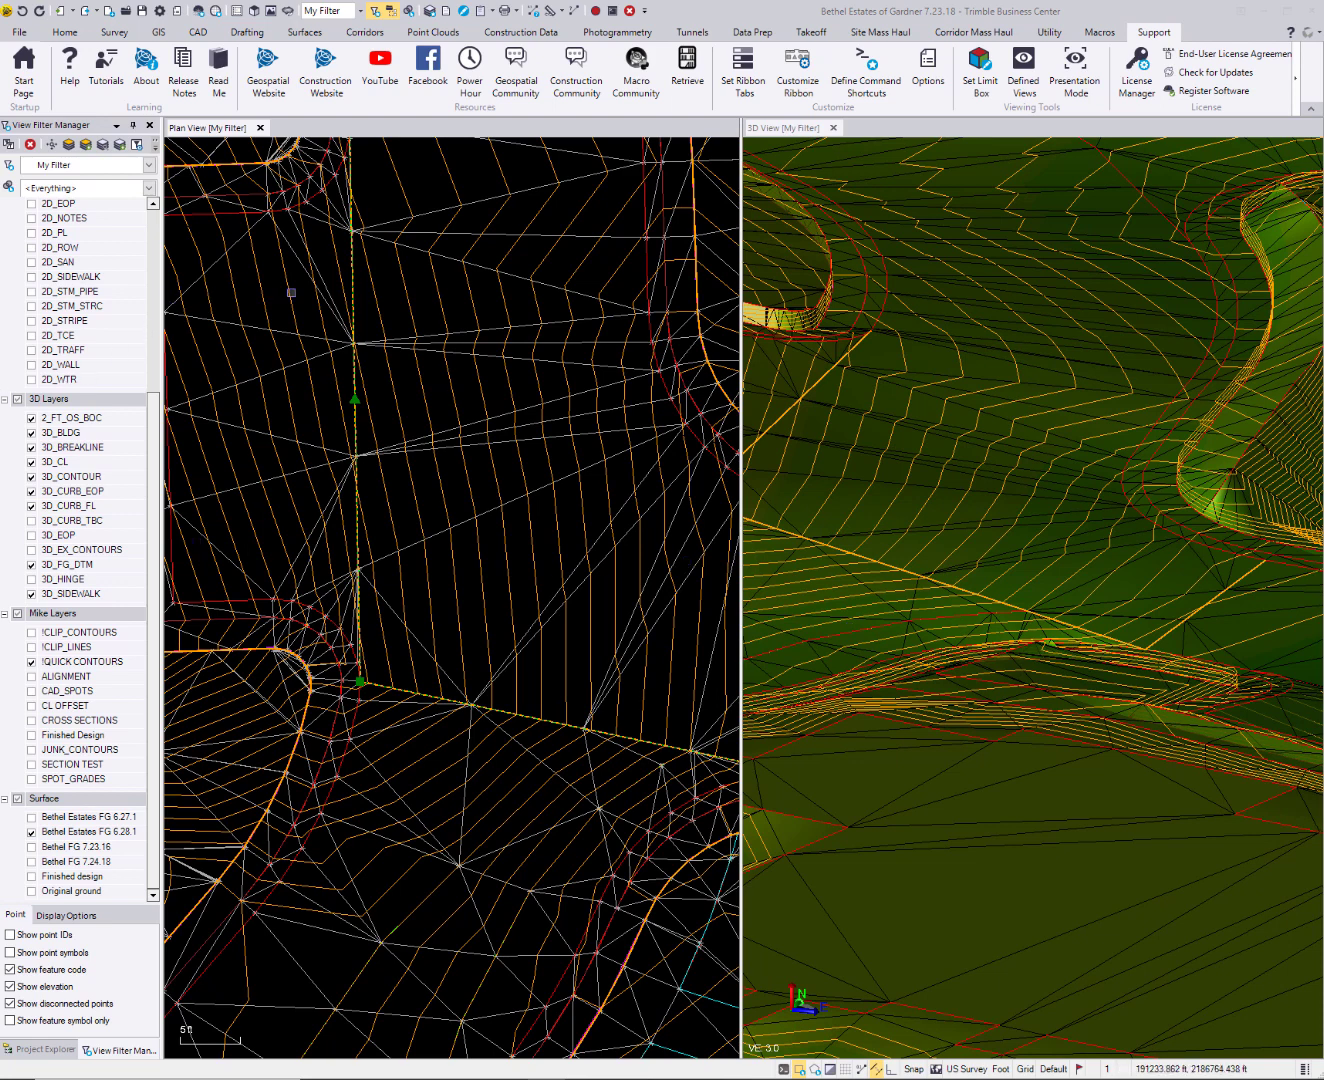
{"action": "right_click", "coordinate": [349, 272]}
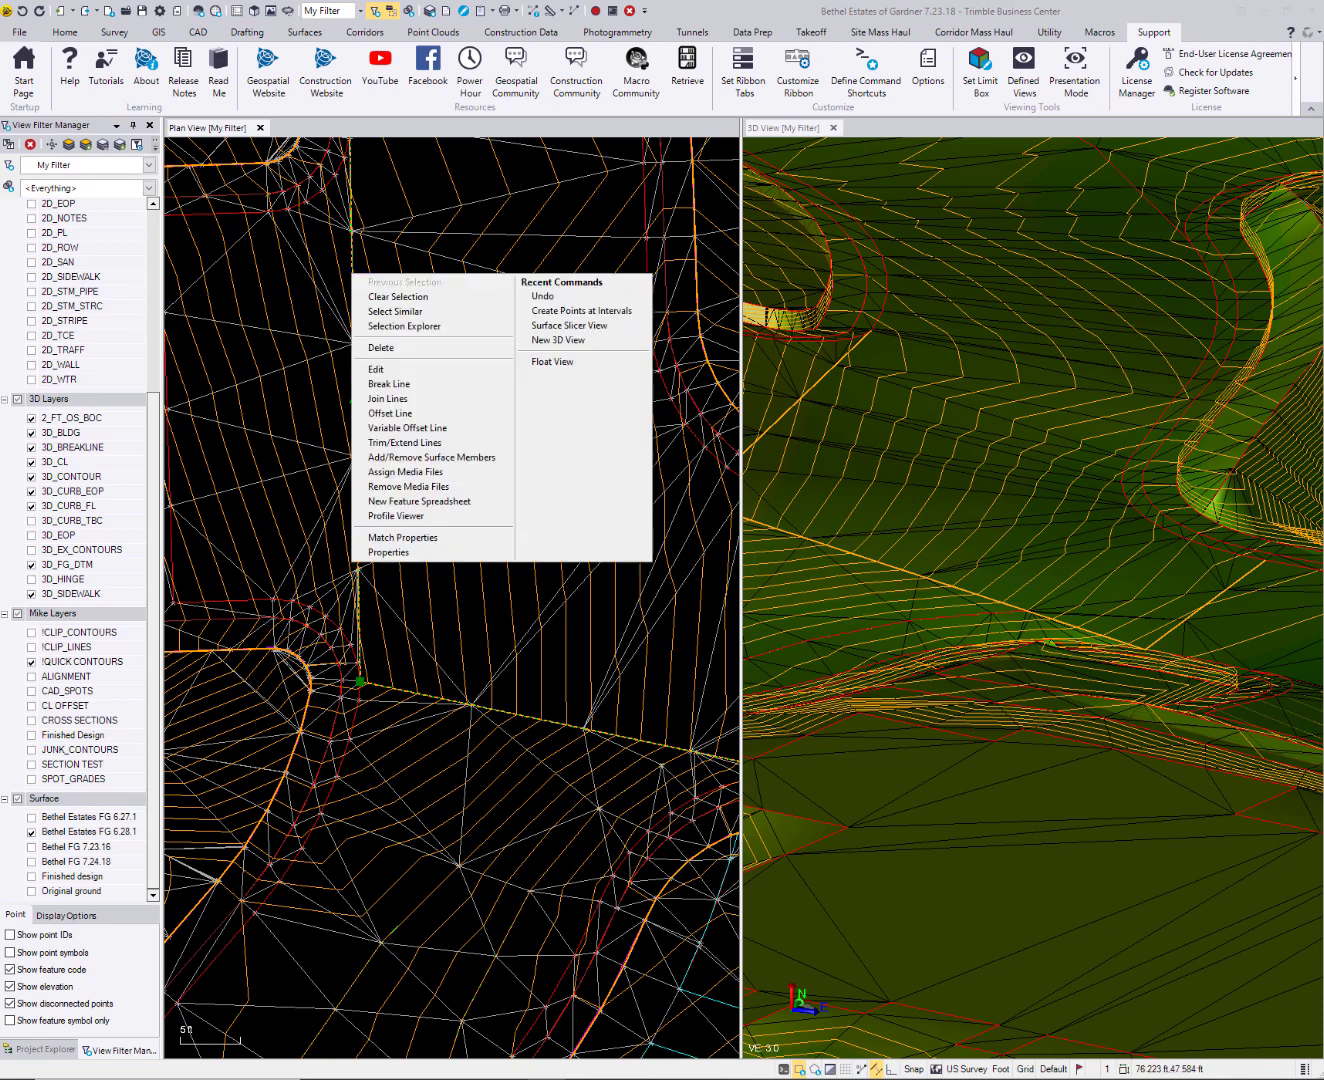
{"action": "left_click", "coordinate": [390, 552]}
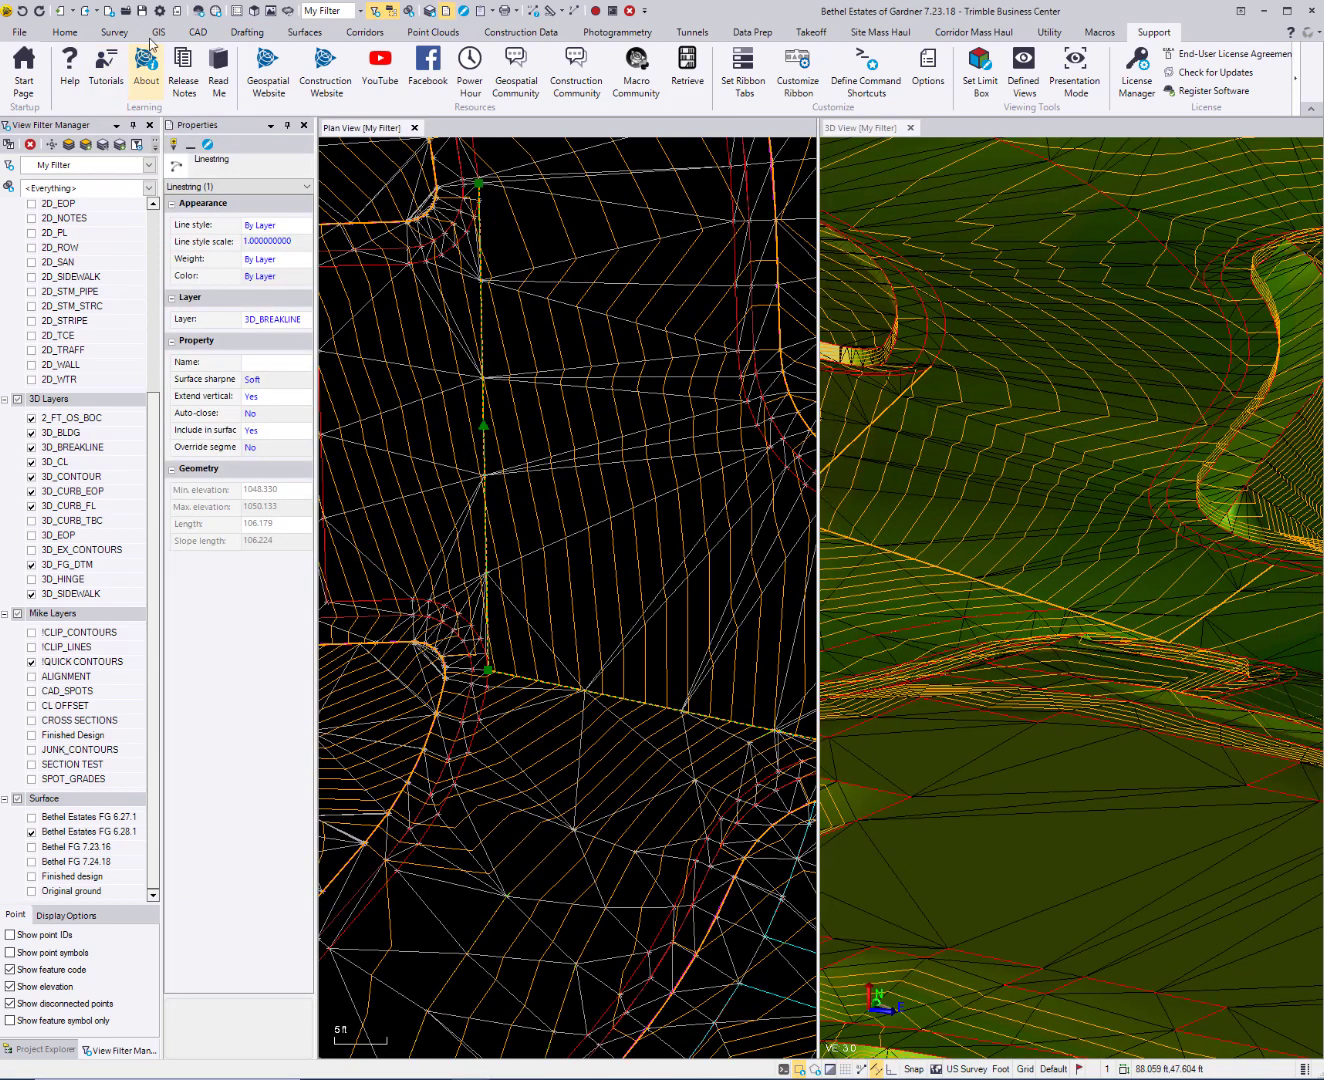
Check the breakline approximation parameters in the project's surface computation settings.
{"action": "left_click", "coordinate": [159, 10]}
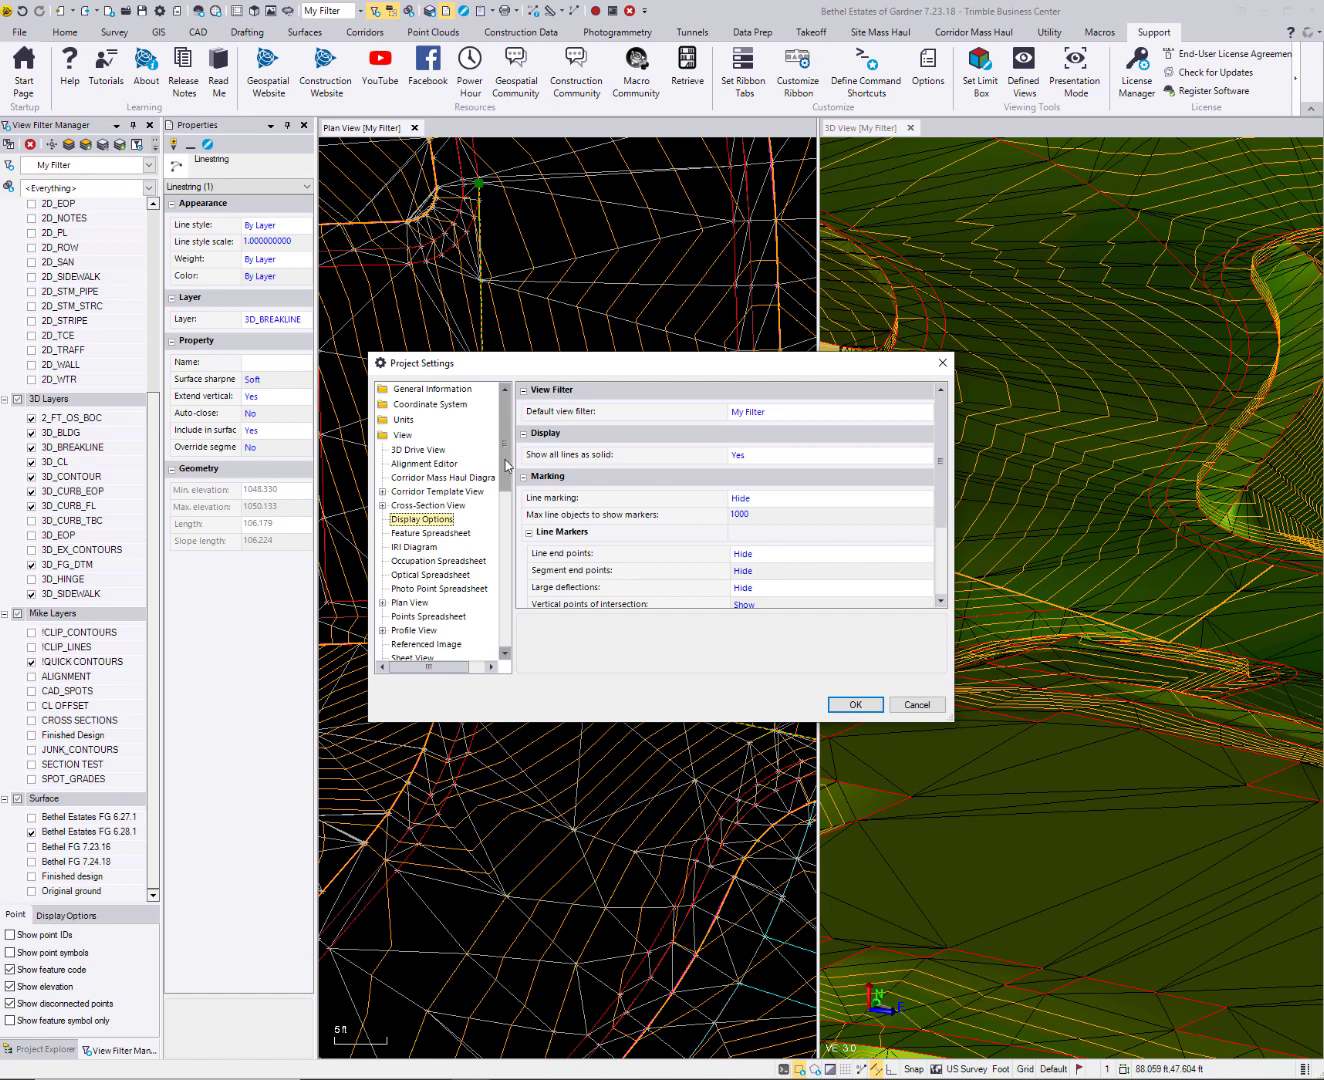
{"action": "left_click_drag", "start_coordinate": [506, 468], "coordinate": [518, 539]}
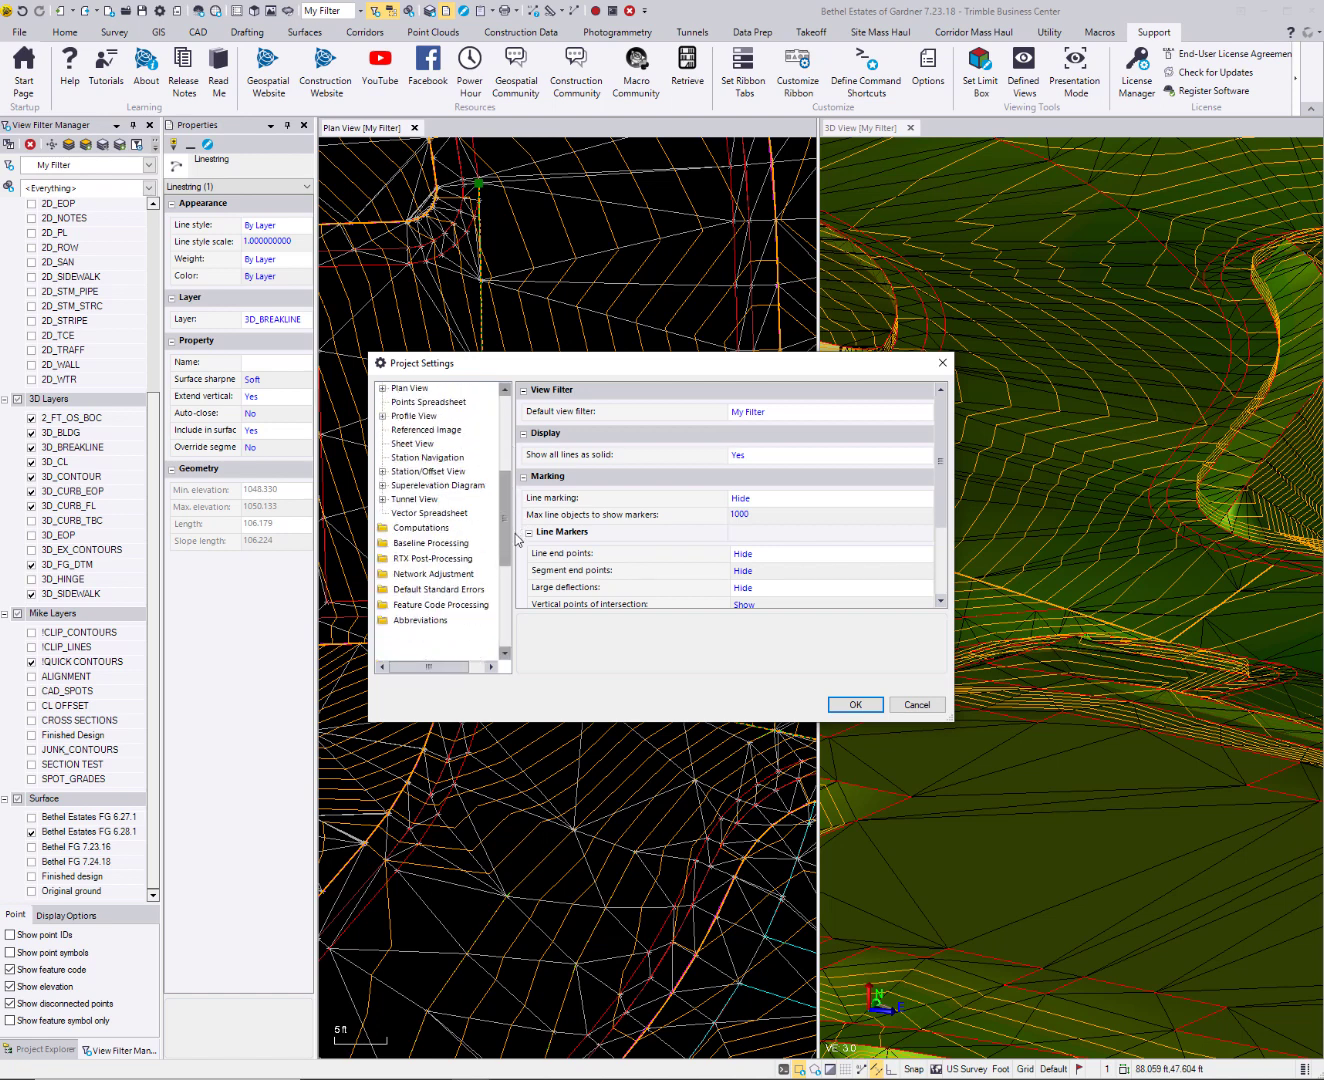
{"action": "left_click", "coordinate": [386, 529]}
{"action": "scroll", "coordinate": [410, 614], "scroll_direction": "down", "scroll_amount": 1}
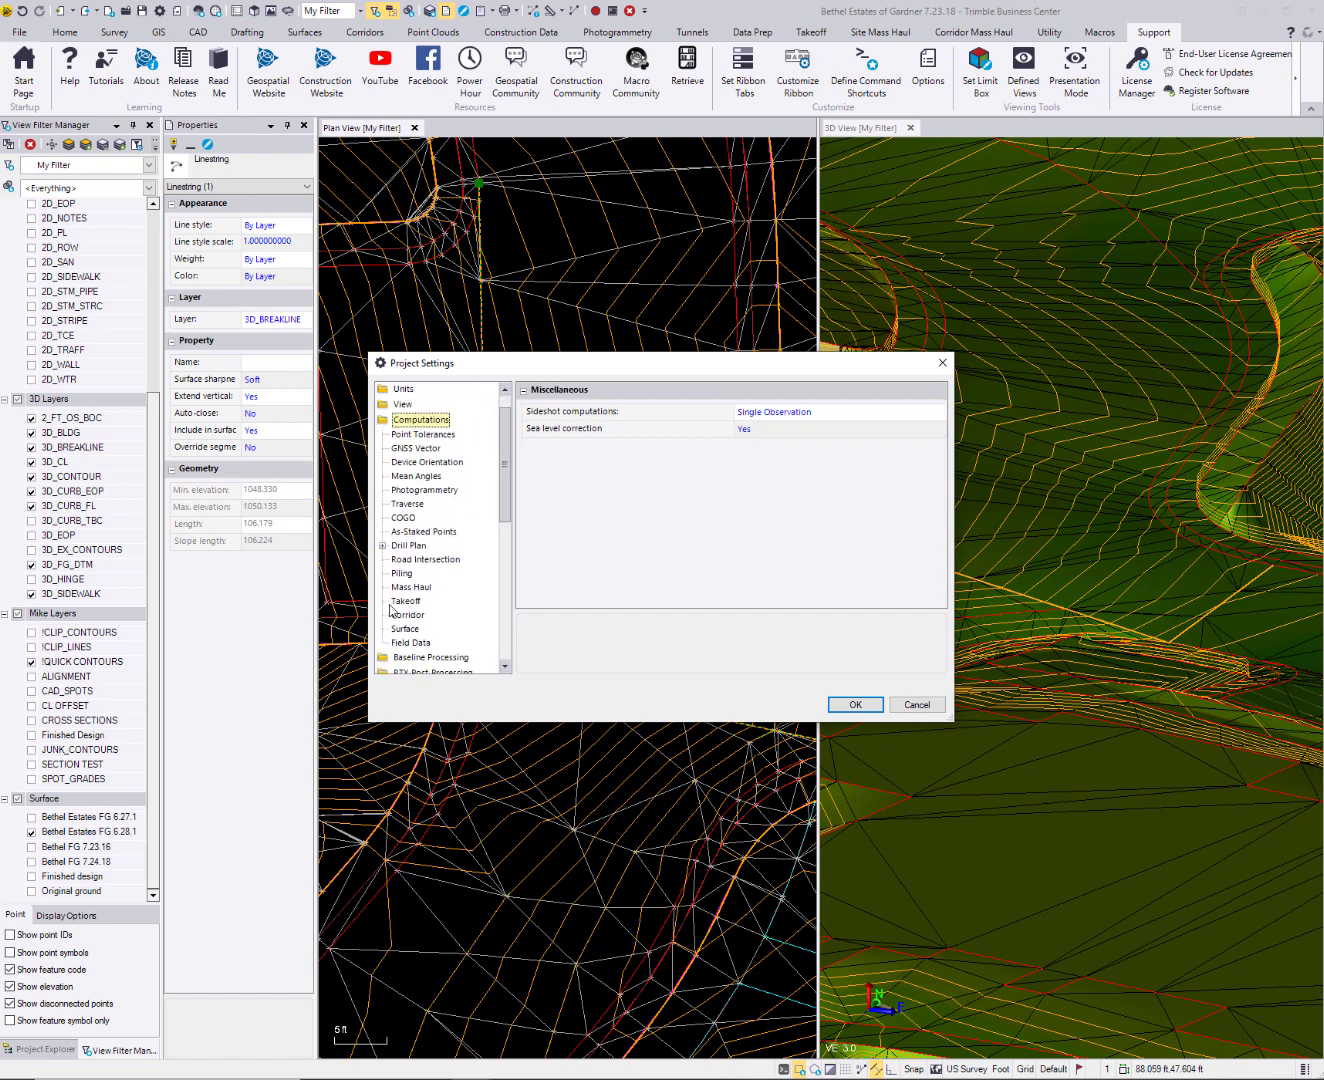
{"action": "left_click", "coordinate": [406, 630]}
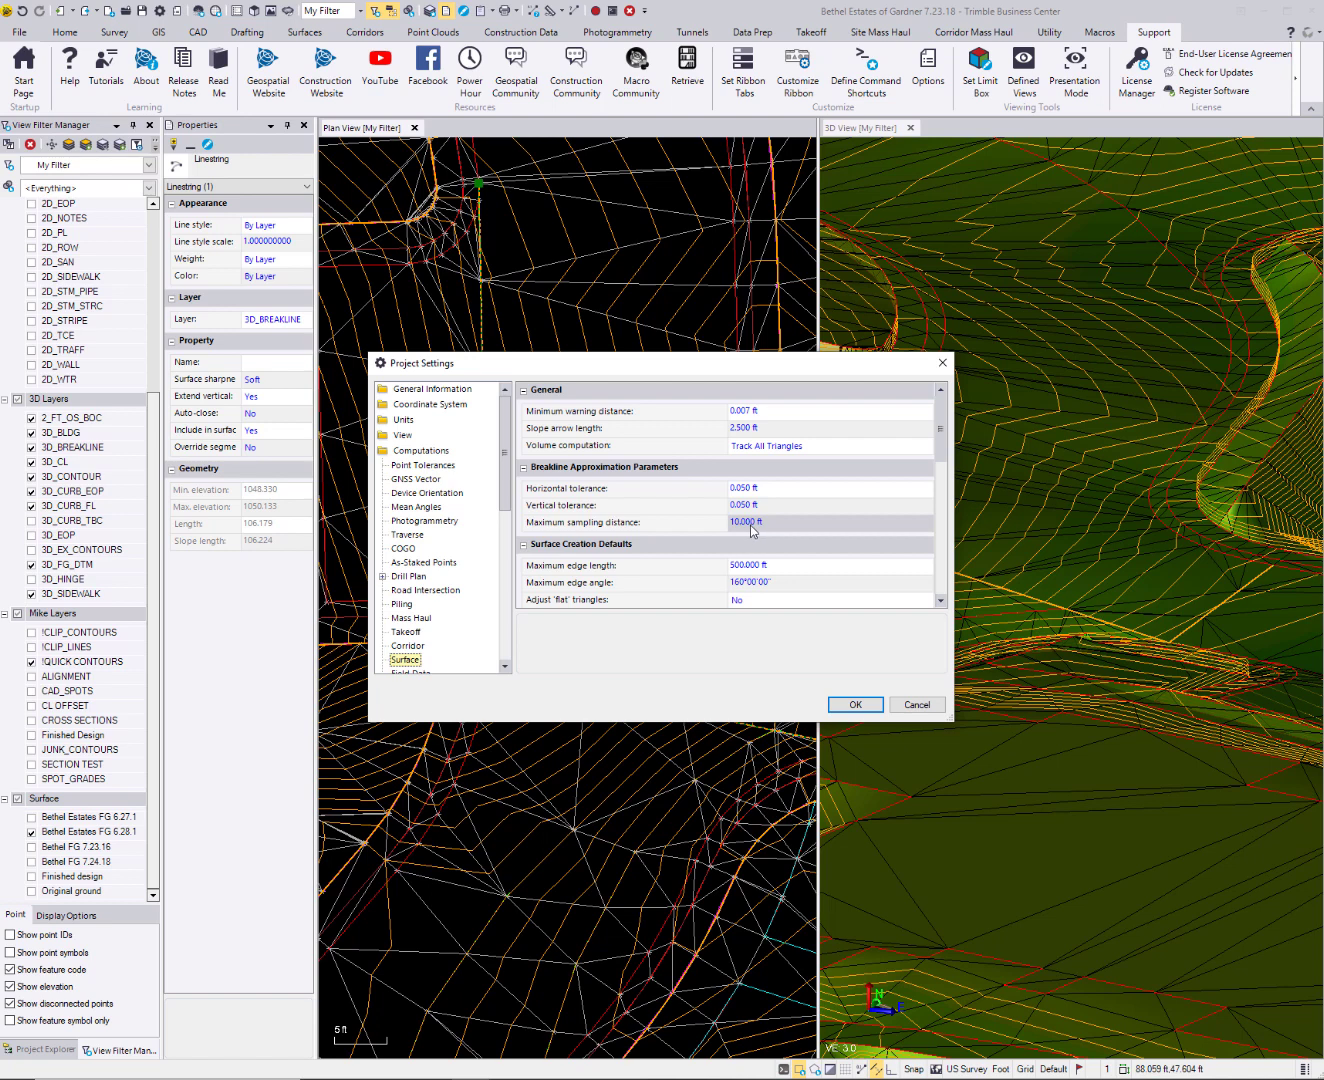
{"action": "left_click", "coordinate": [912, 706]}
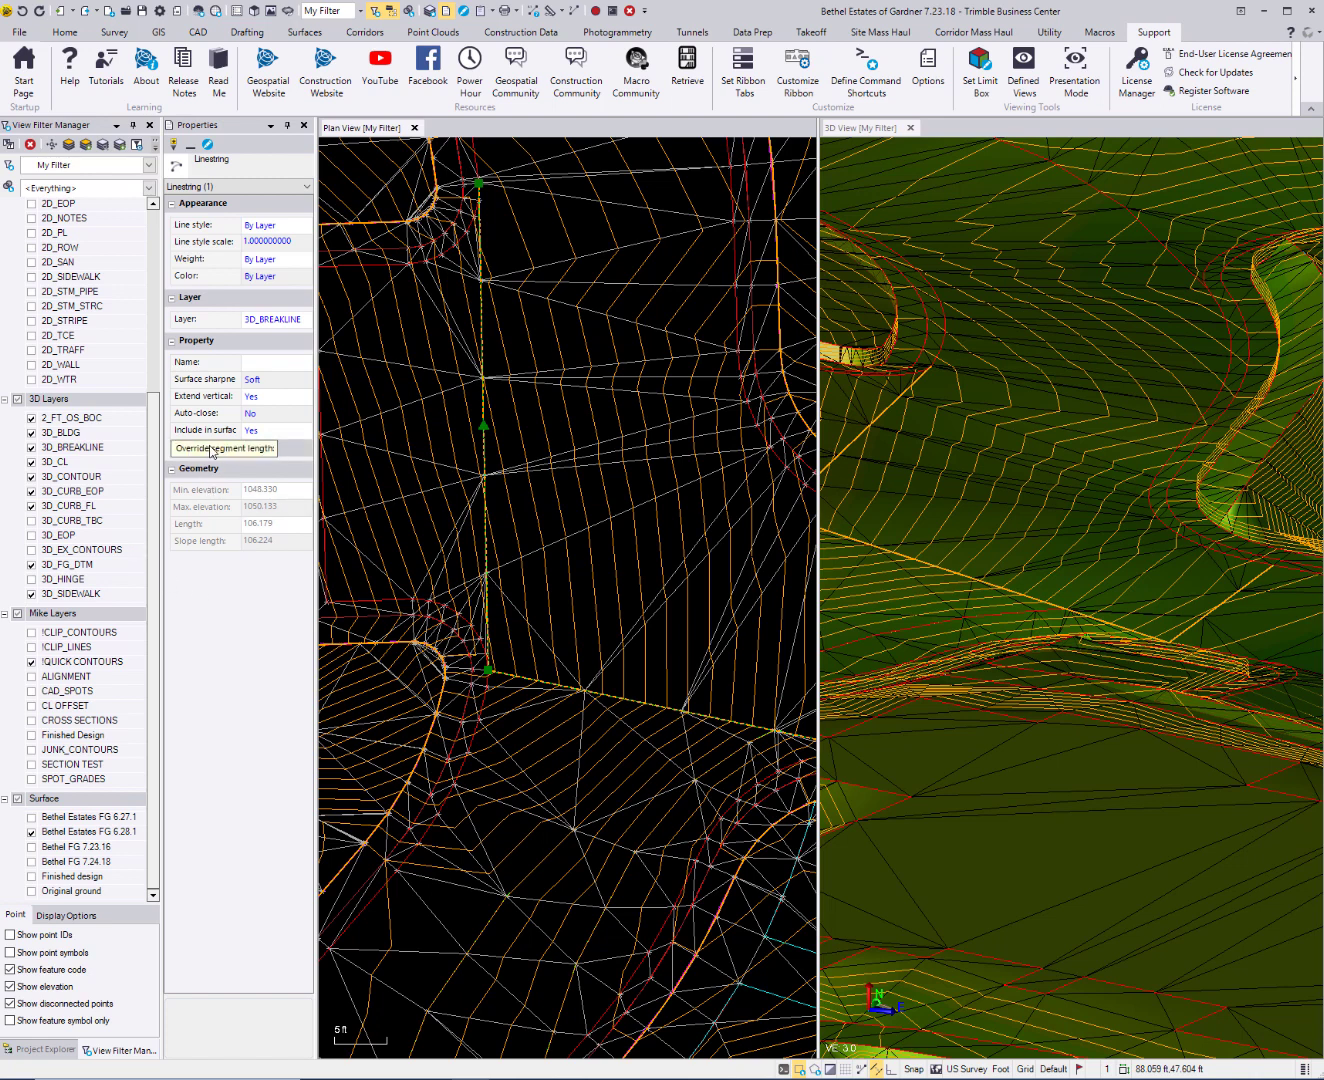
Override the selected breakline's segment length and set its maximum segment length to 2.000 ft.
{"action": "left_click", "coordinate": [272, 448]}
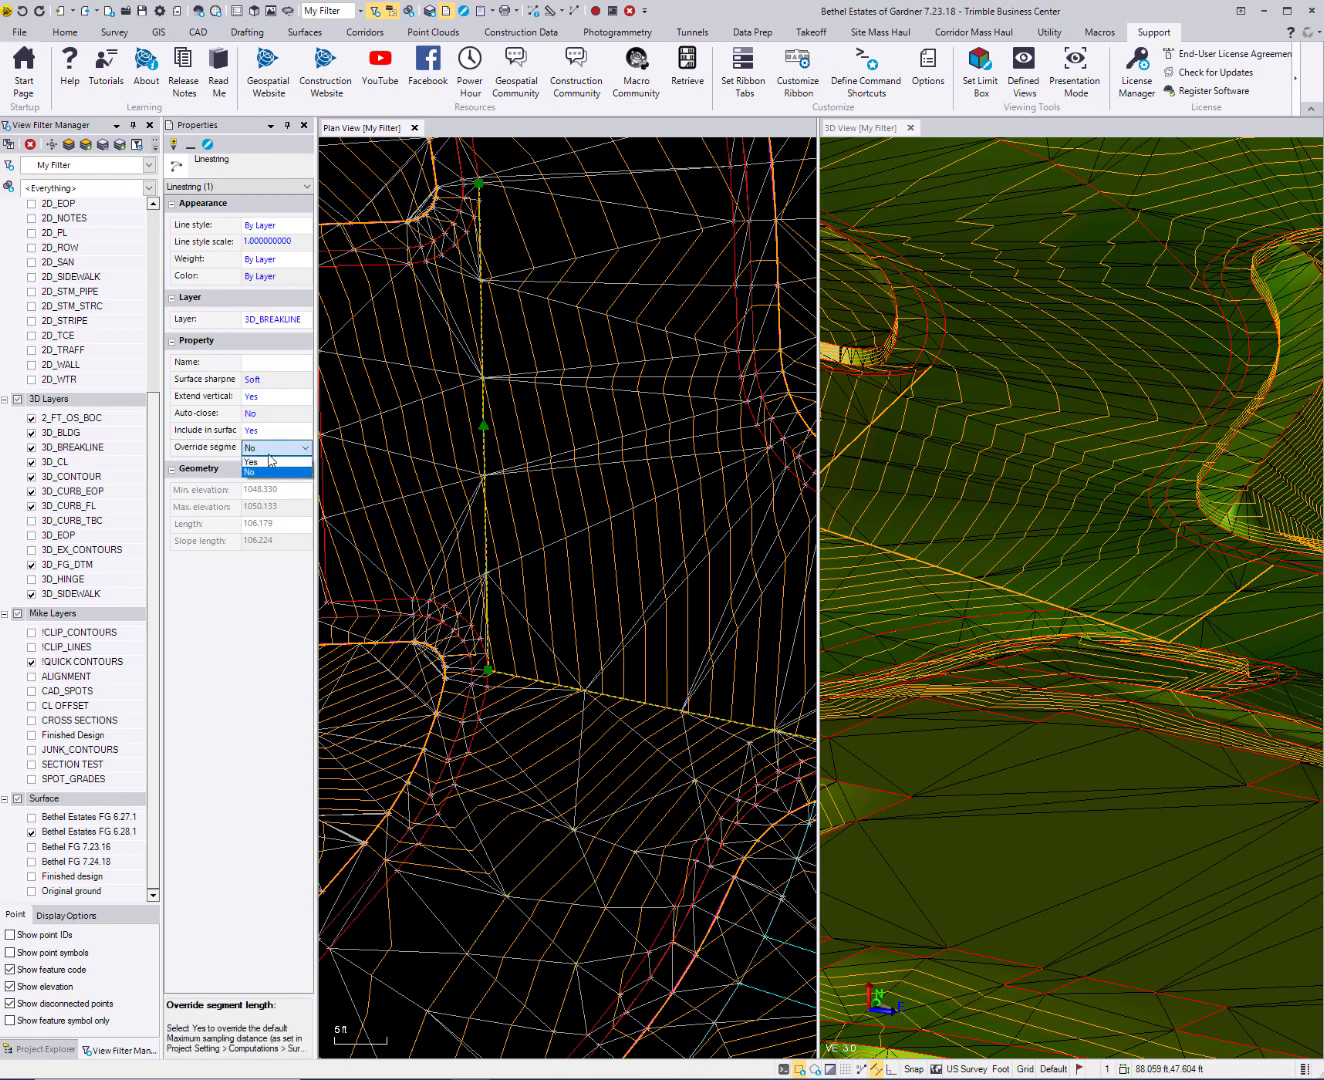
{"action": "left_click", "coordinate": [268, 462]}
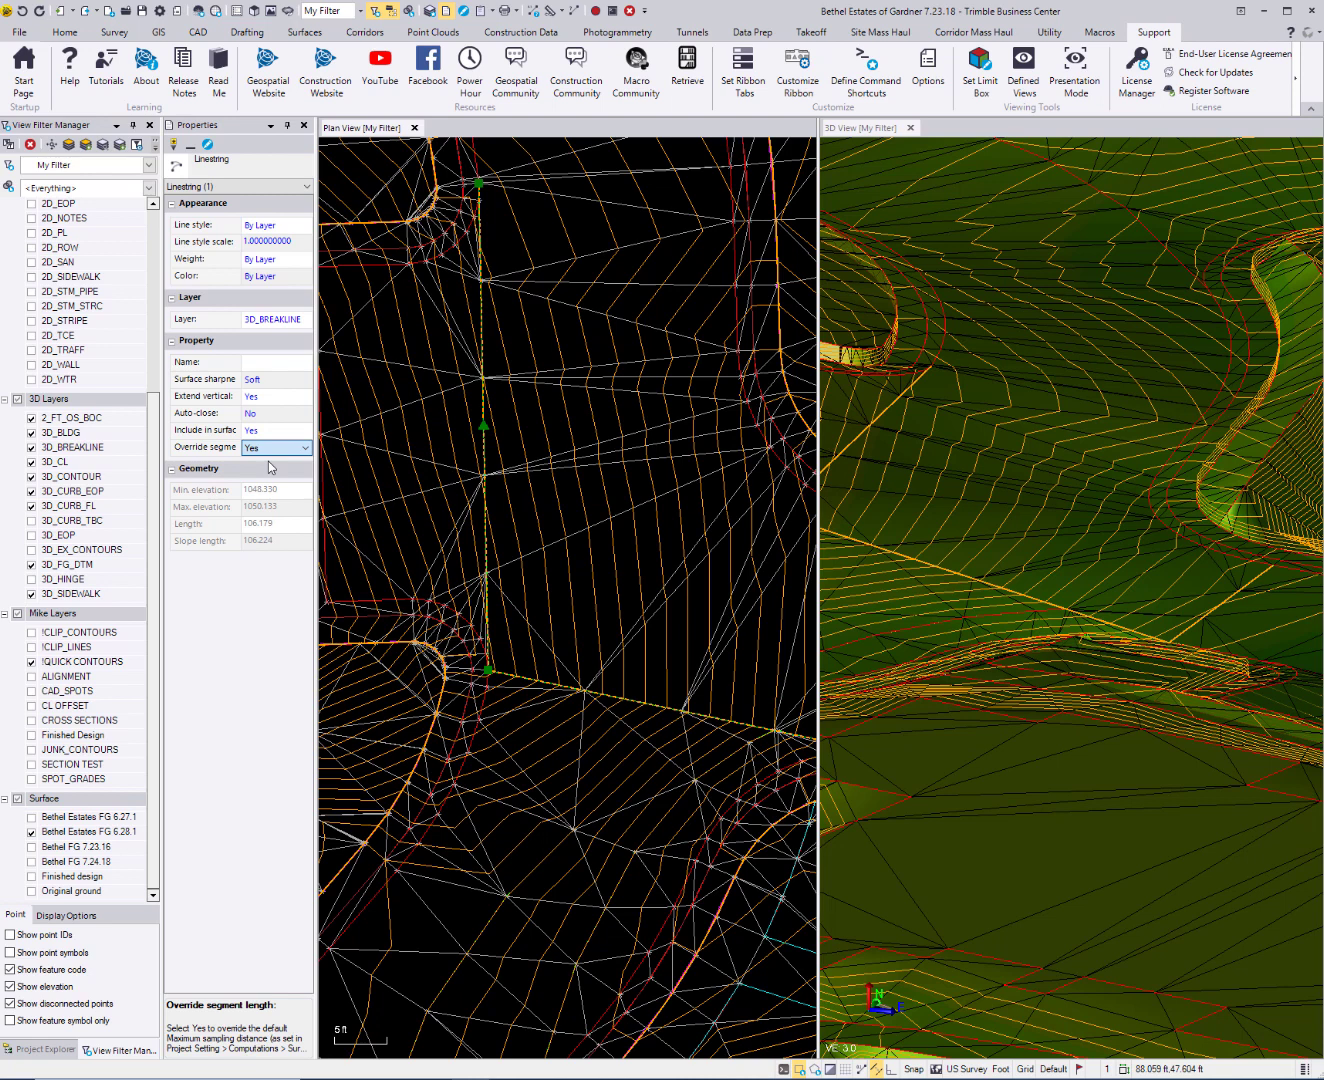
{"action": "key", "text": "Tab"}
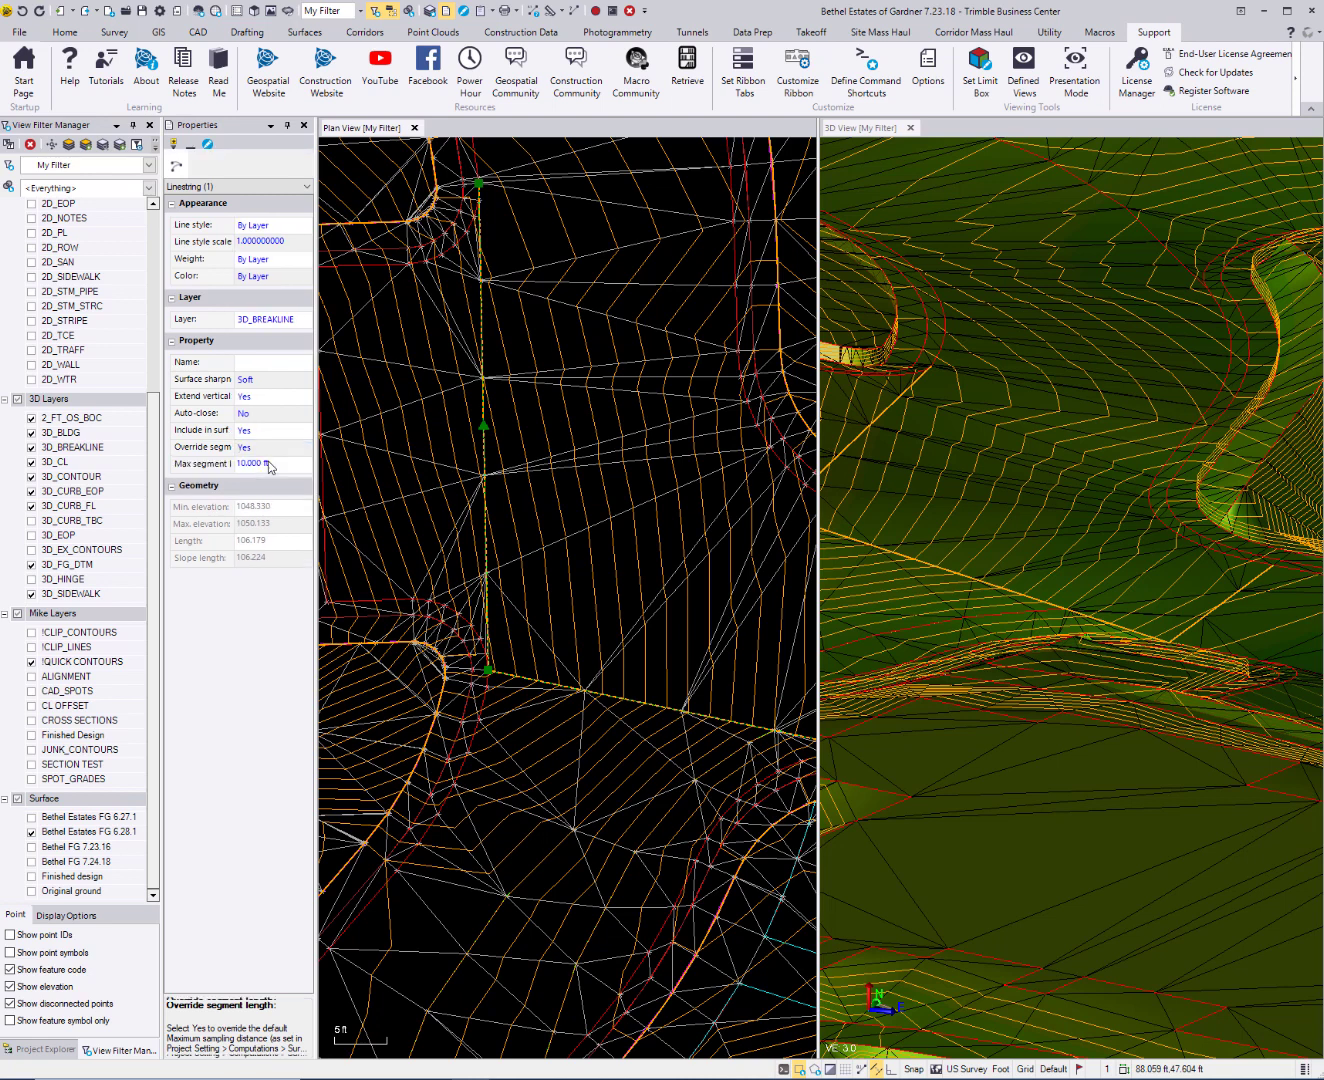
{"action": "left_click", "coordinate": [283, 465]}
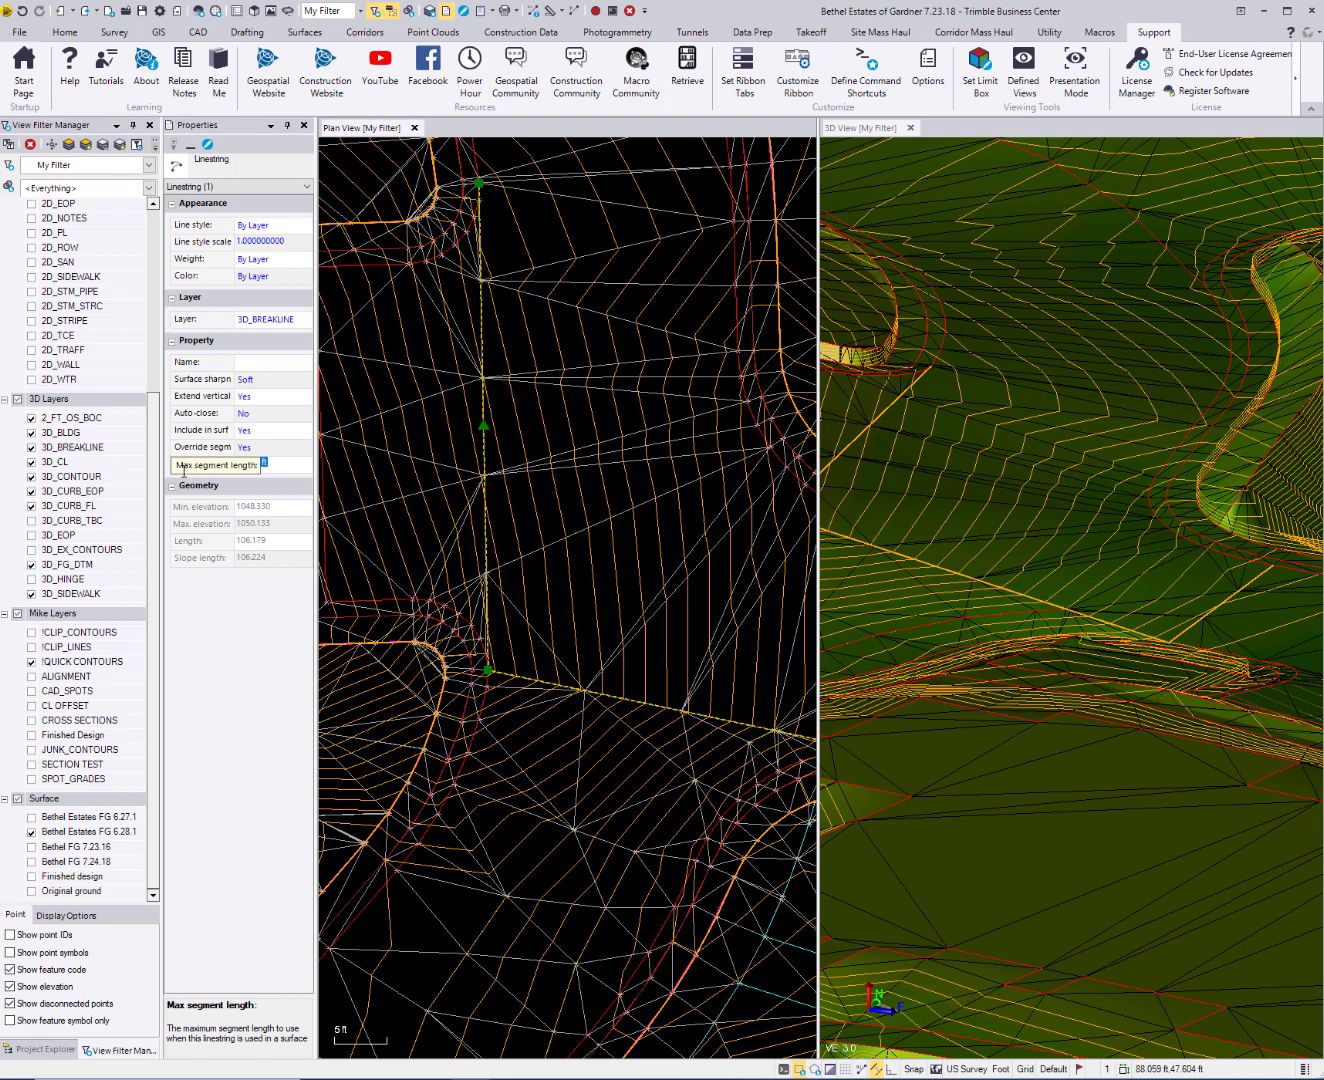
{"action": "key", "text": "Return"}
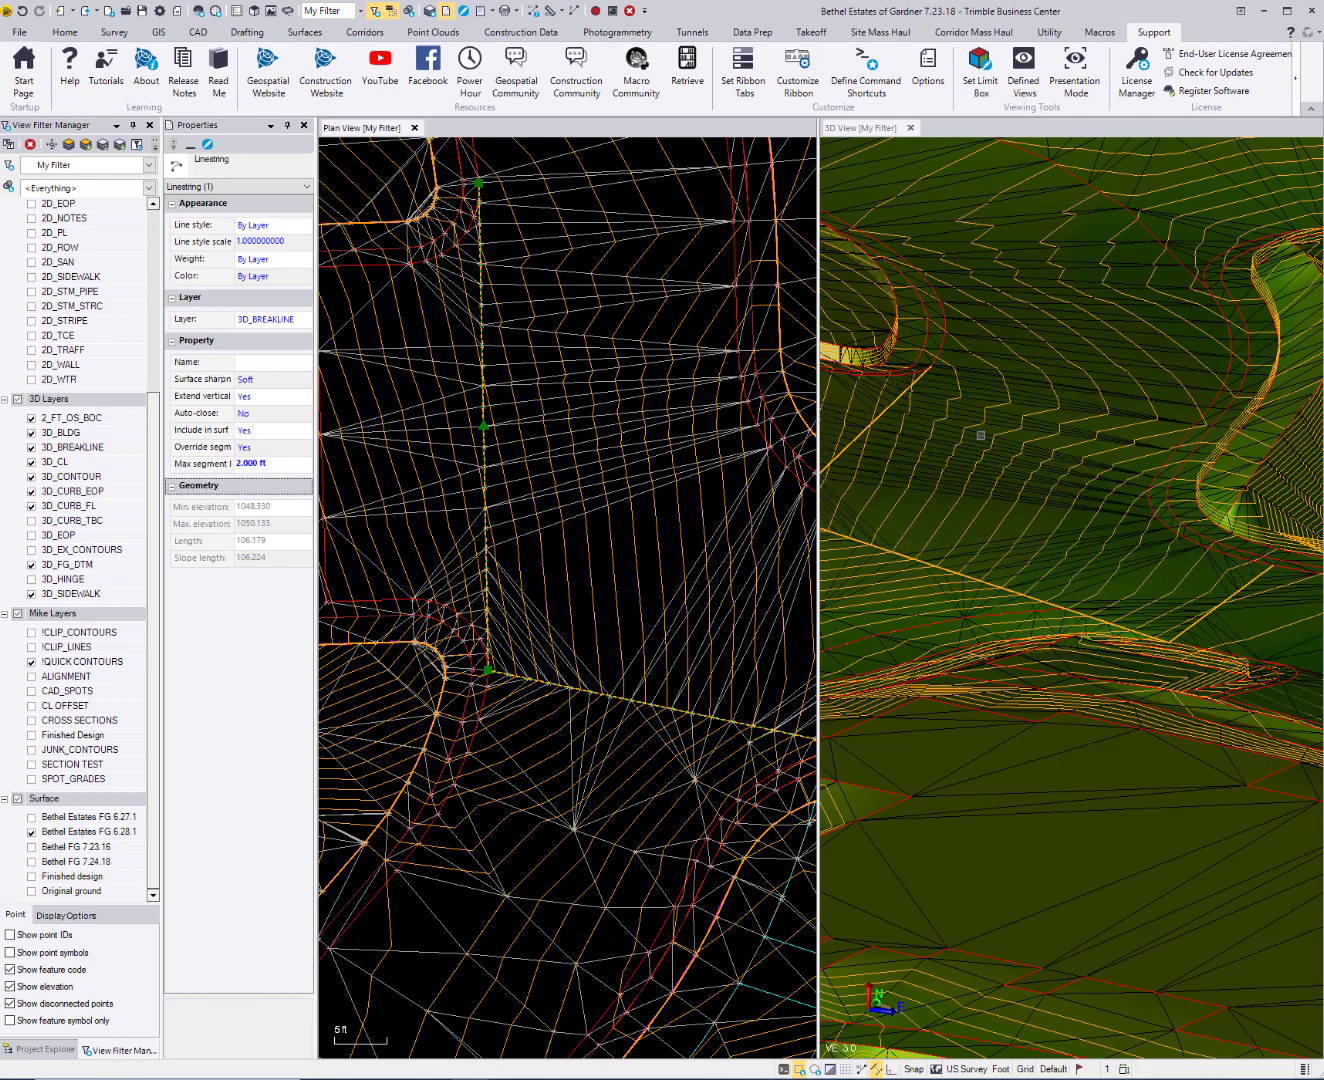
Examine the triangles and contours along the breakline in the 3D View, and return its maximum segment length to 10.000 ft.
{"action": "middle_click_drag", "start_coordinate": [980, 435], "coordinate": [1073, 526]}
{"action": "right_click_drag", "start_coordinate": [1027, 584], "coordinate": [1068, 619]}
{"action": "middle_click_drag", "start_coordinate": [1069, 619], "coordinate": [1030, 560]}
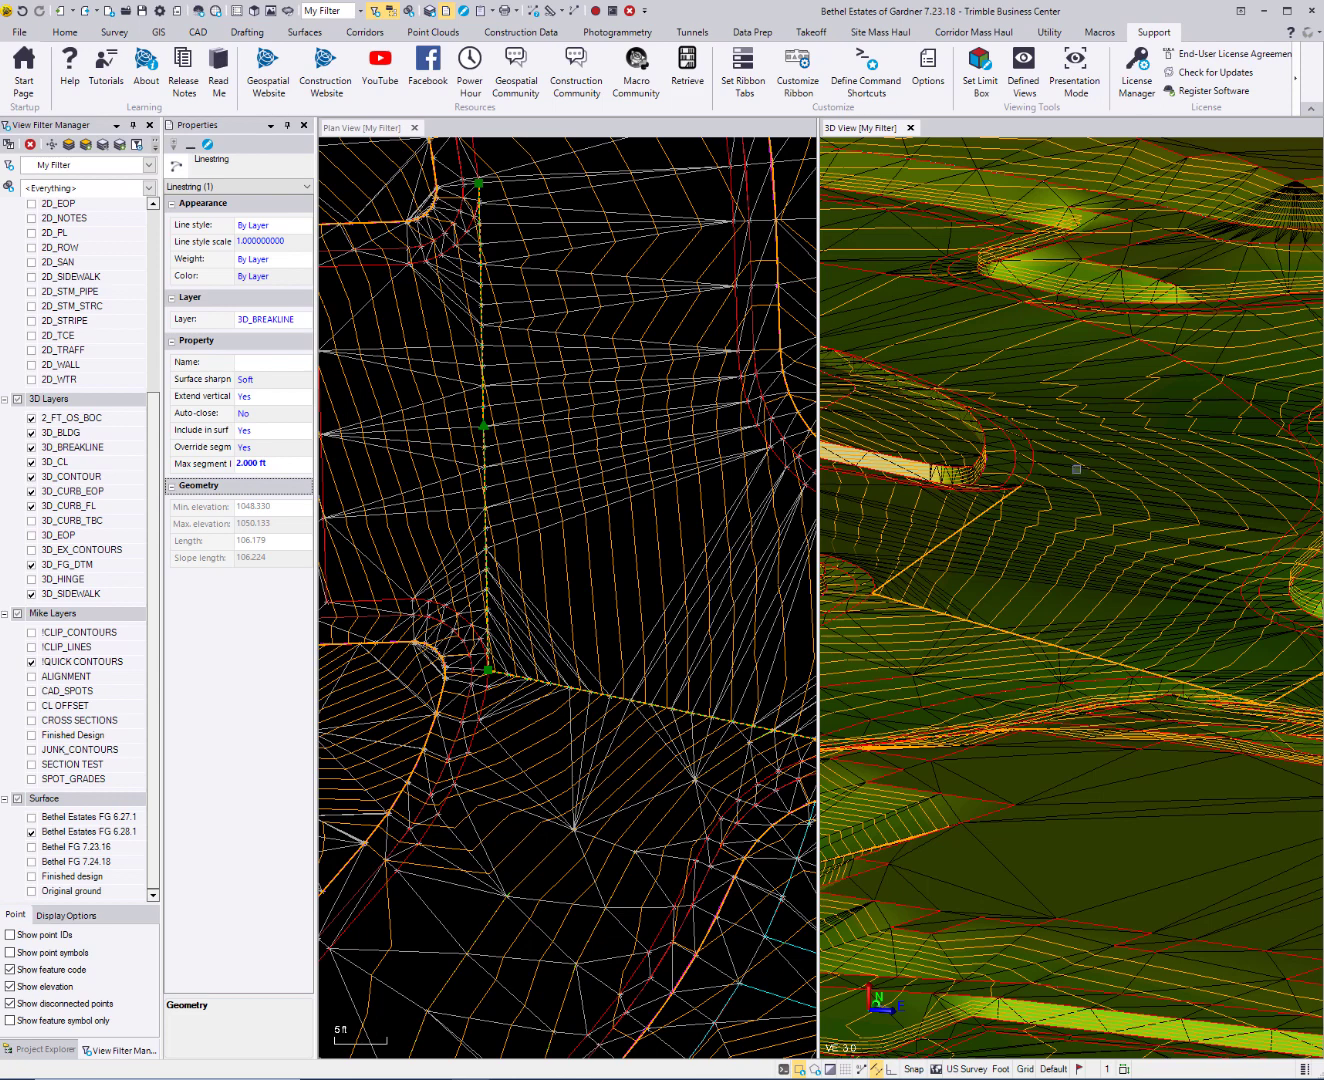
{"action": "middle_click_drag", "start_coordinate": [1082, 484], "coordinate": [1084, 503]}
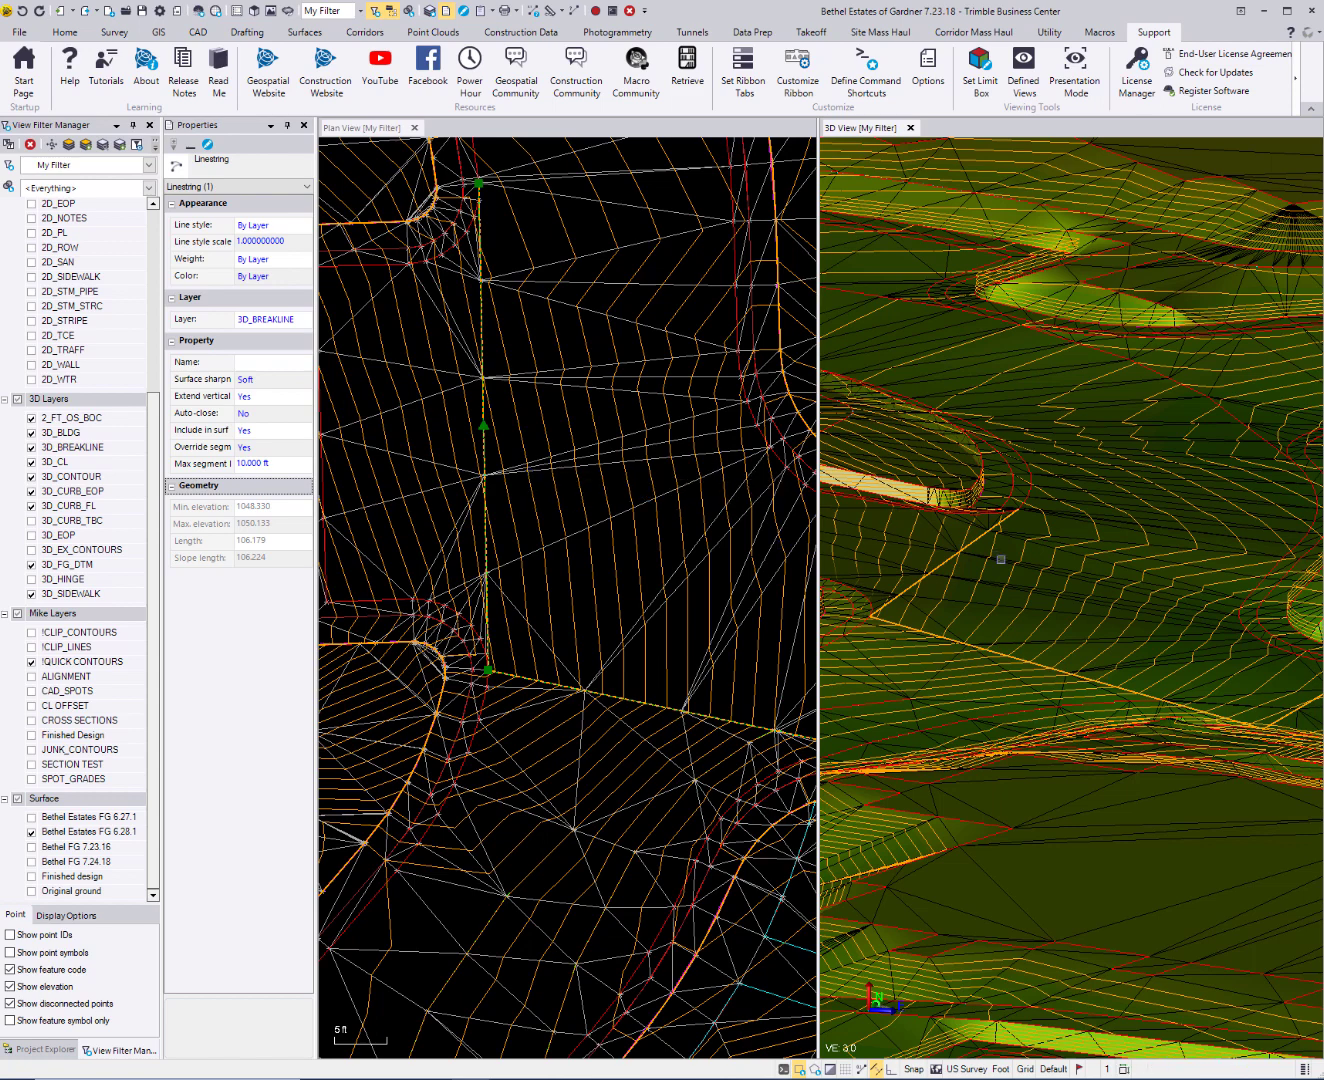
Deselect the breakline beside the parking bay and close its properties.
{"action": "middle_click_drag", "start_coordinate": [620, 464], "coordinate": [666, 599]}
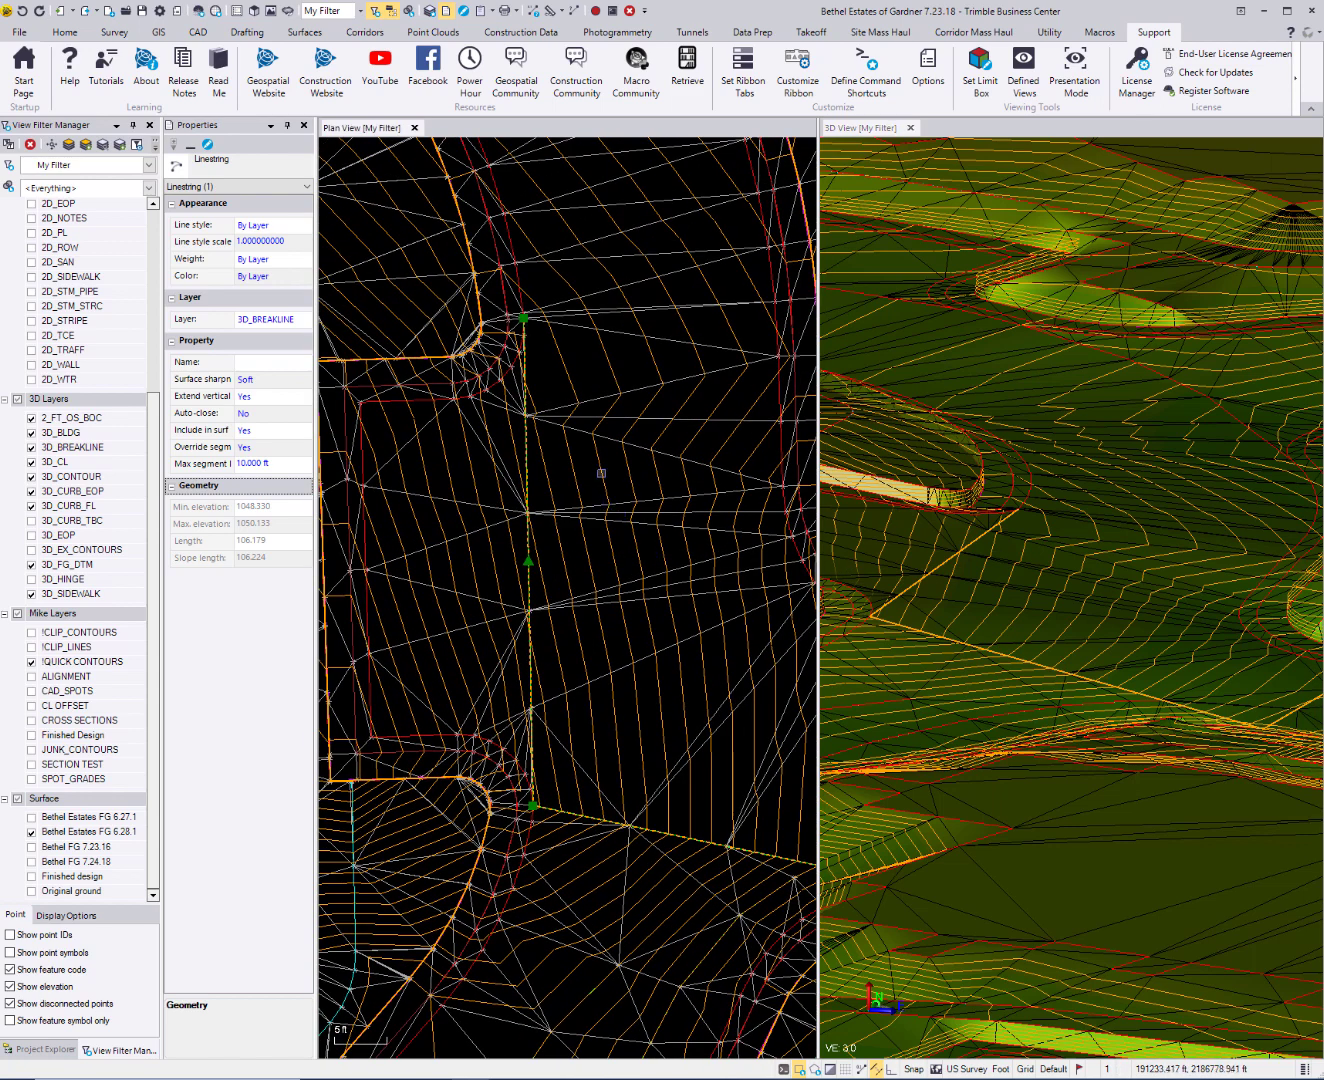
{"action": "left_click", "coordinate": [560, 386]}
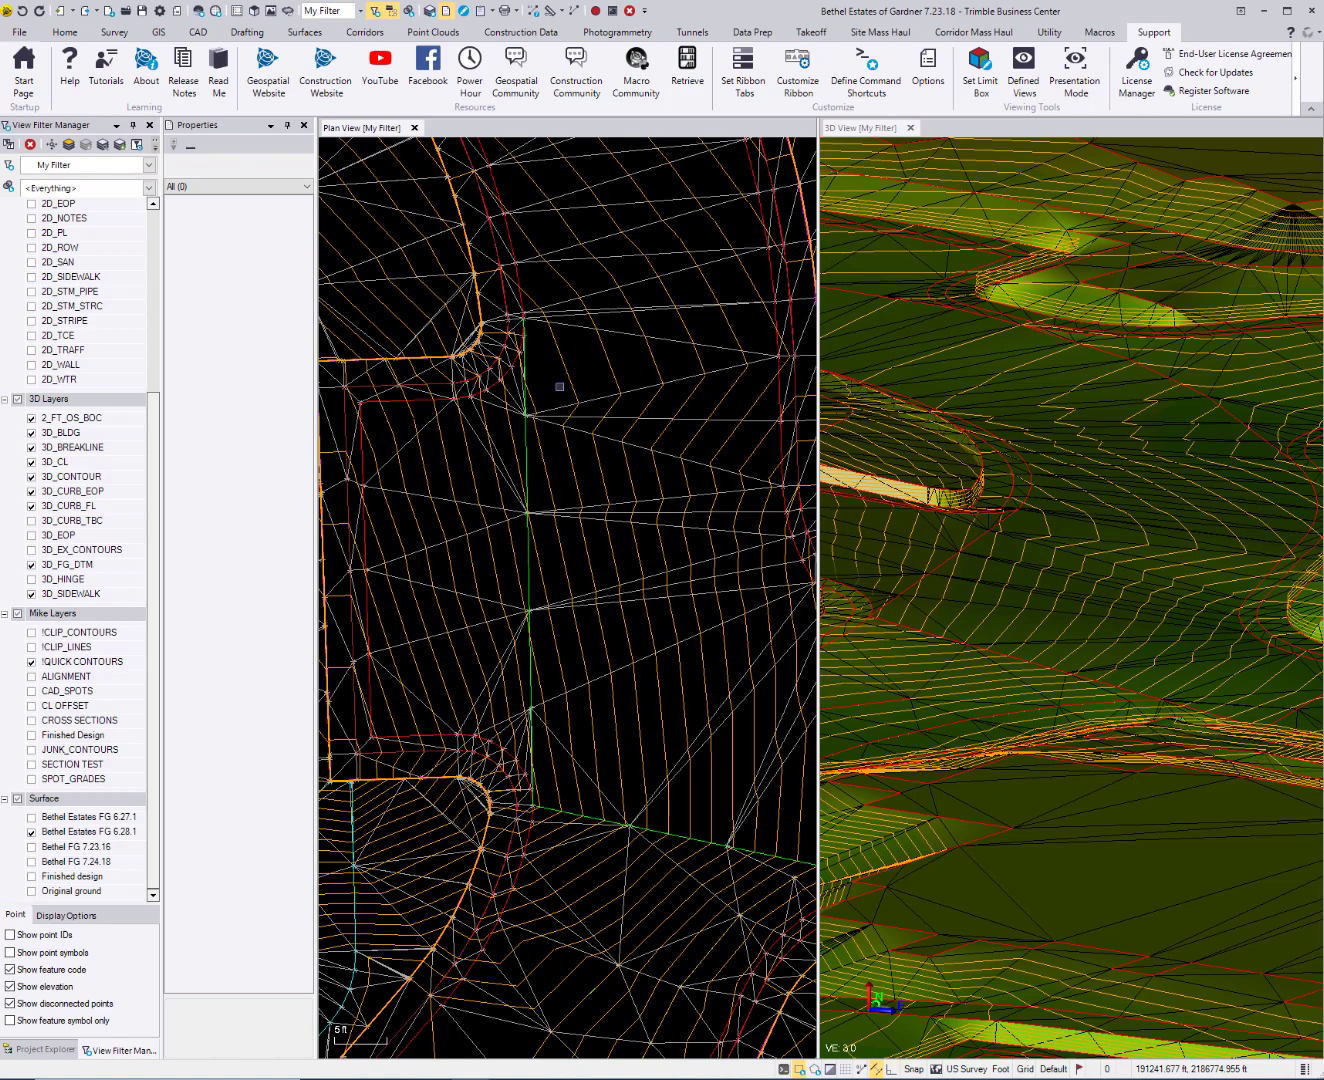
{"action": "left_click", "coordinate": [304, 125]}
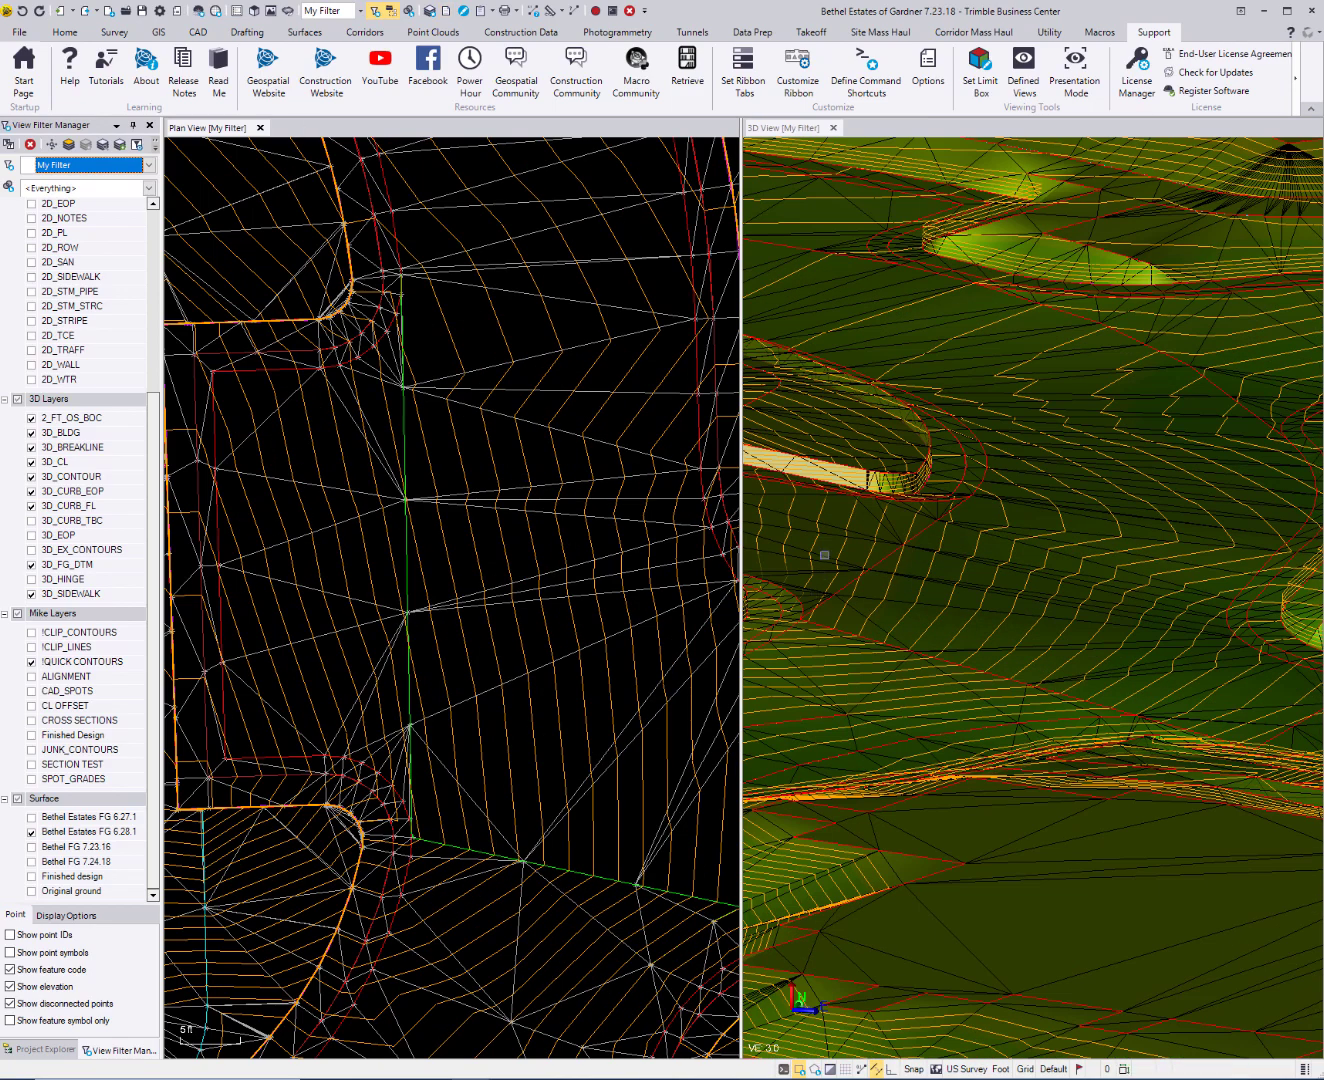
Hide the Bethel Estates FG 6.28.1 surface and examine the contours around the parking bay and street intersection in the 3D and plan views.
{"action": "scroll", "coordinate": [500, 527], "scroll_direction": "down", "scroll_amount": 4}
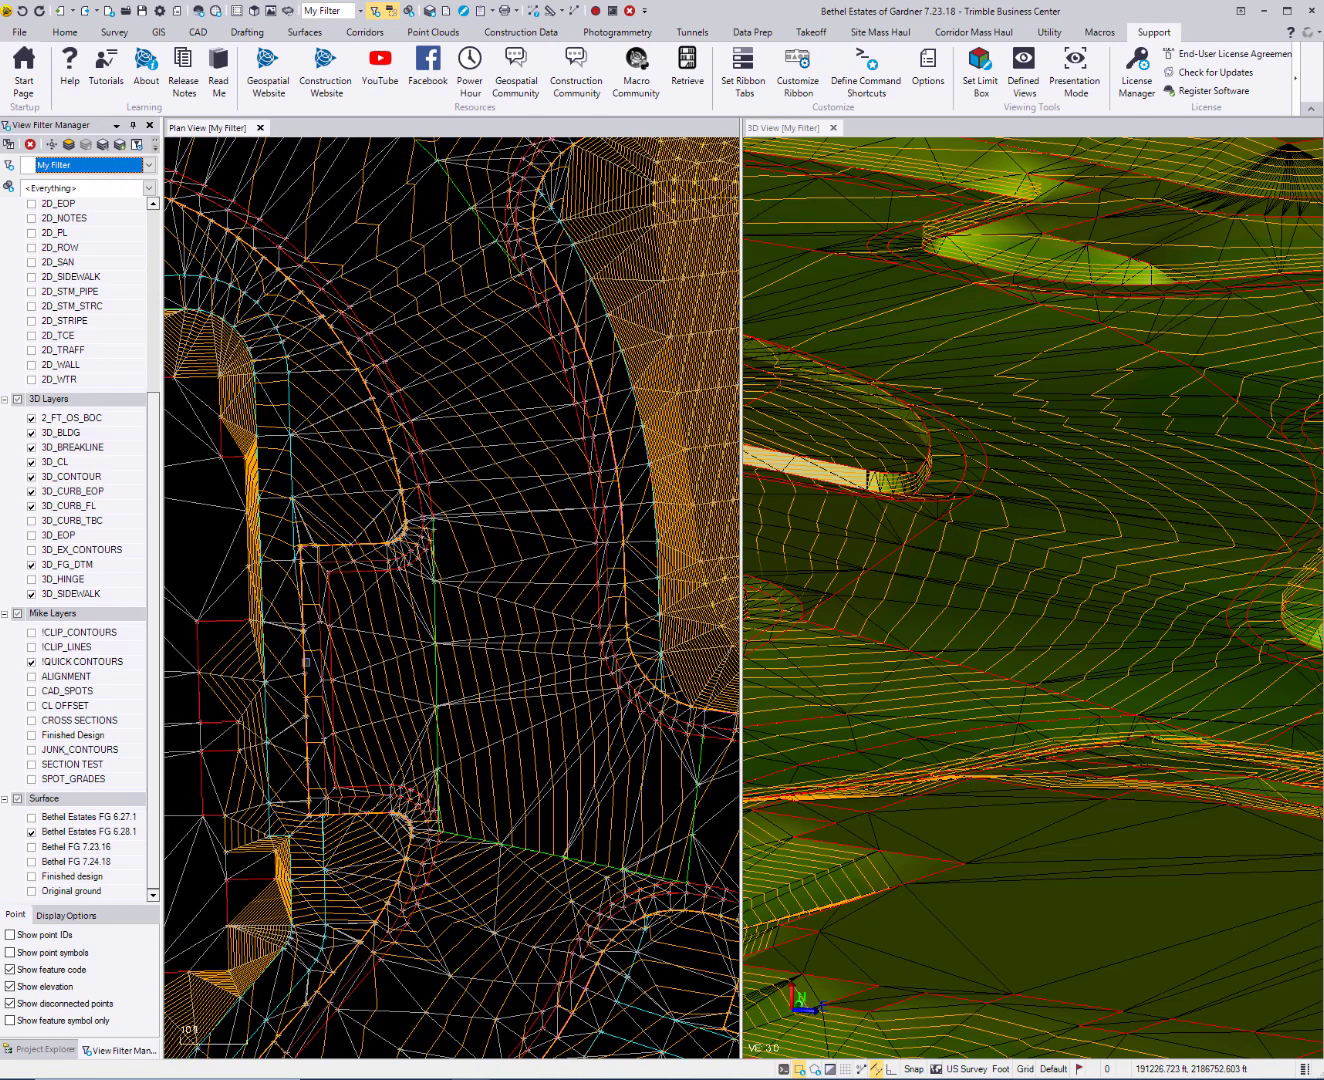
{"action": "left_click", "coordinate": [32, 832]}
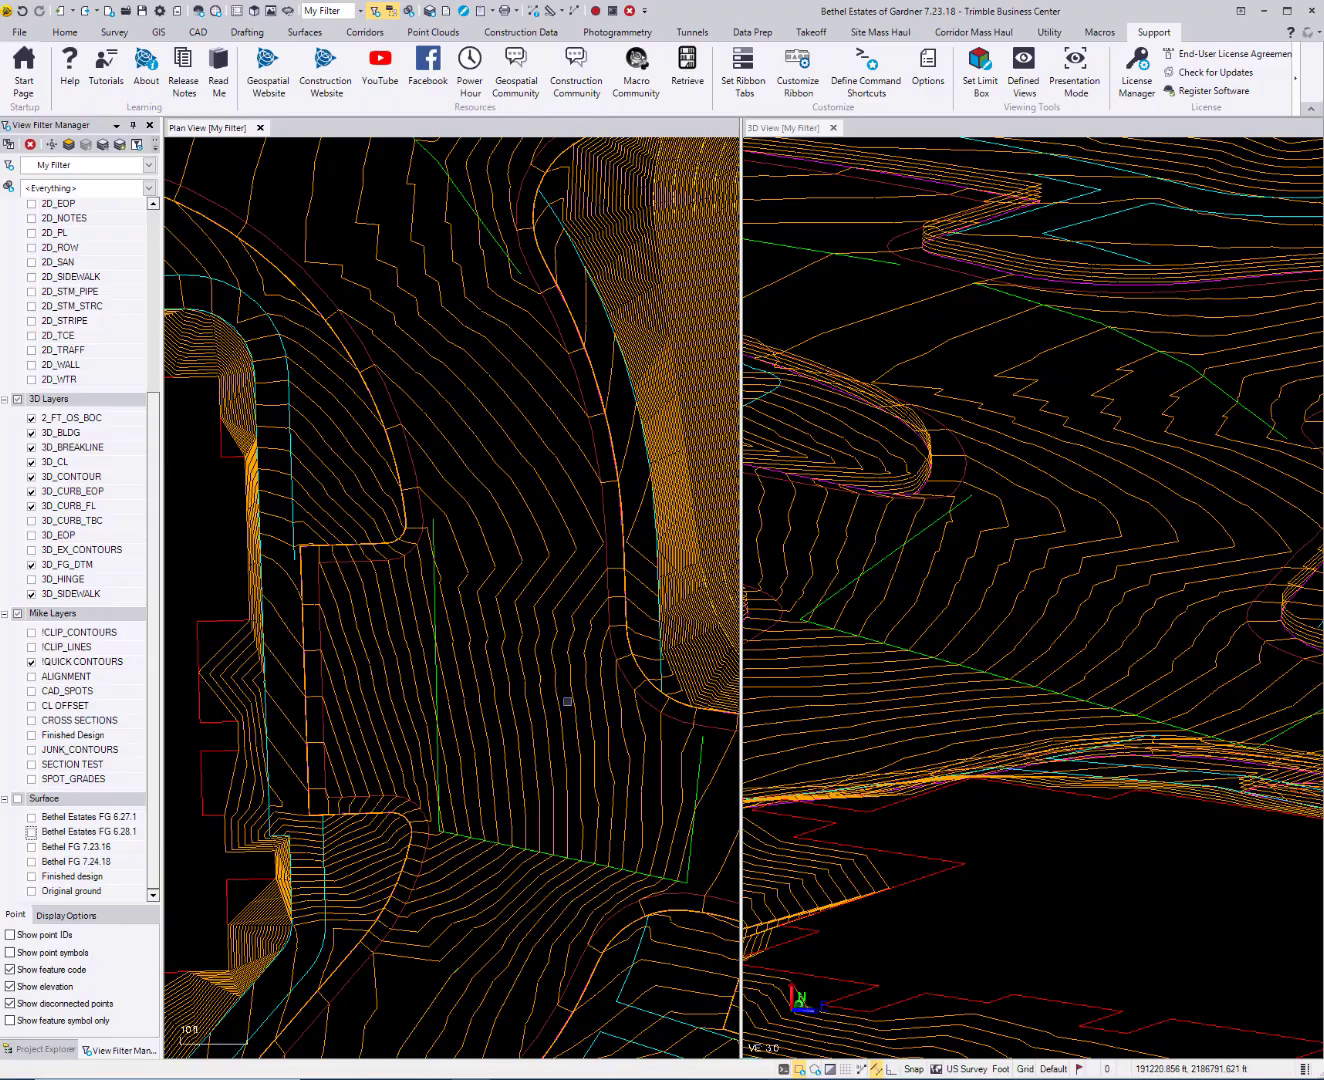
{"action": "middle_click_drag", "start_coordinate": [1052, 523], "coordinate": [1060, 547]}
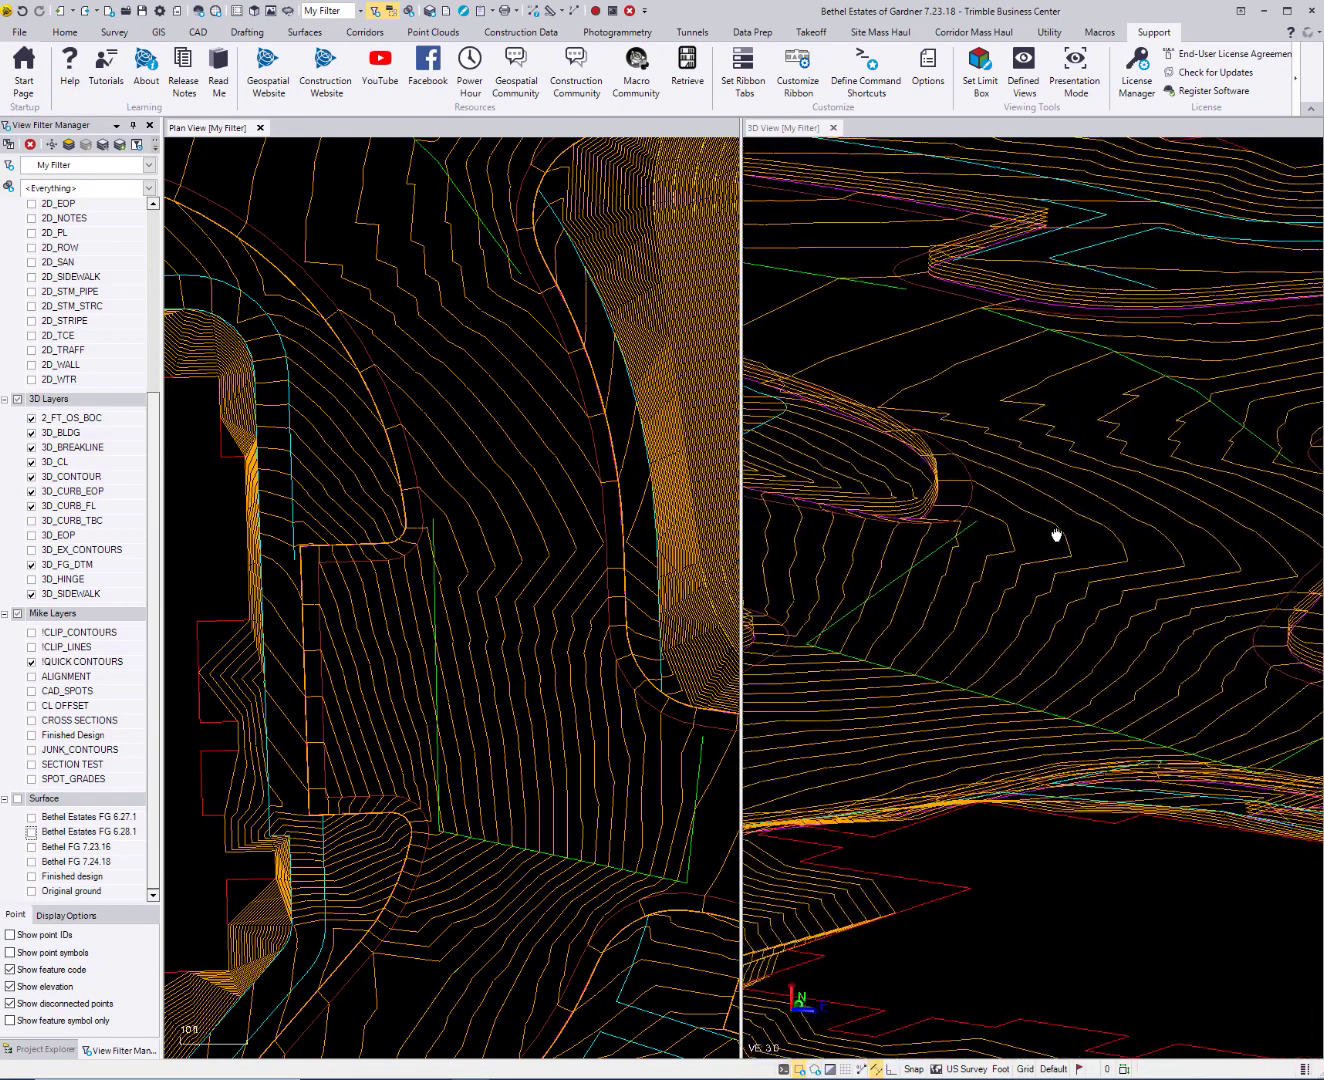
{"action": "left_click_drag", "start_coordinate": [955, 603], "coordinate": [1057, 621]}
{"action": "middle_click_drag", "start_coordinate": [1057, 620], "coordinate": [1083, 521], "text": "shift"}
{"action": "scroll", "coordinate": [947, 617], "scroll_direction": "down", "scroll_amount": 3}
{"action": "middle_click_drag", "start_coordinate": [908, 516], "coordinate": [980, 555]}
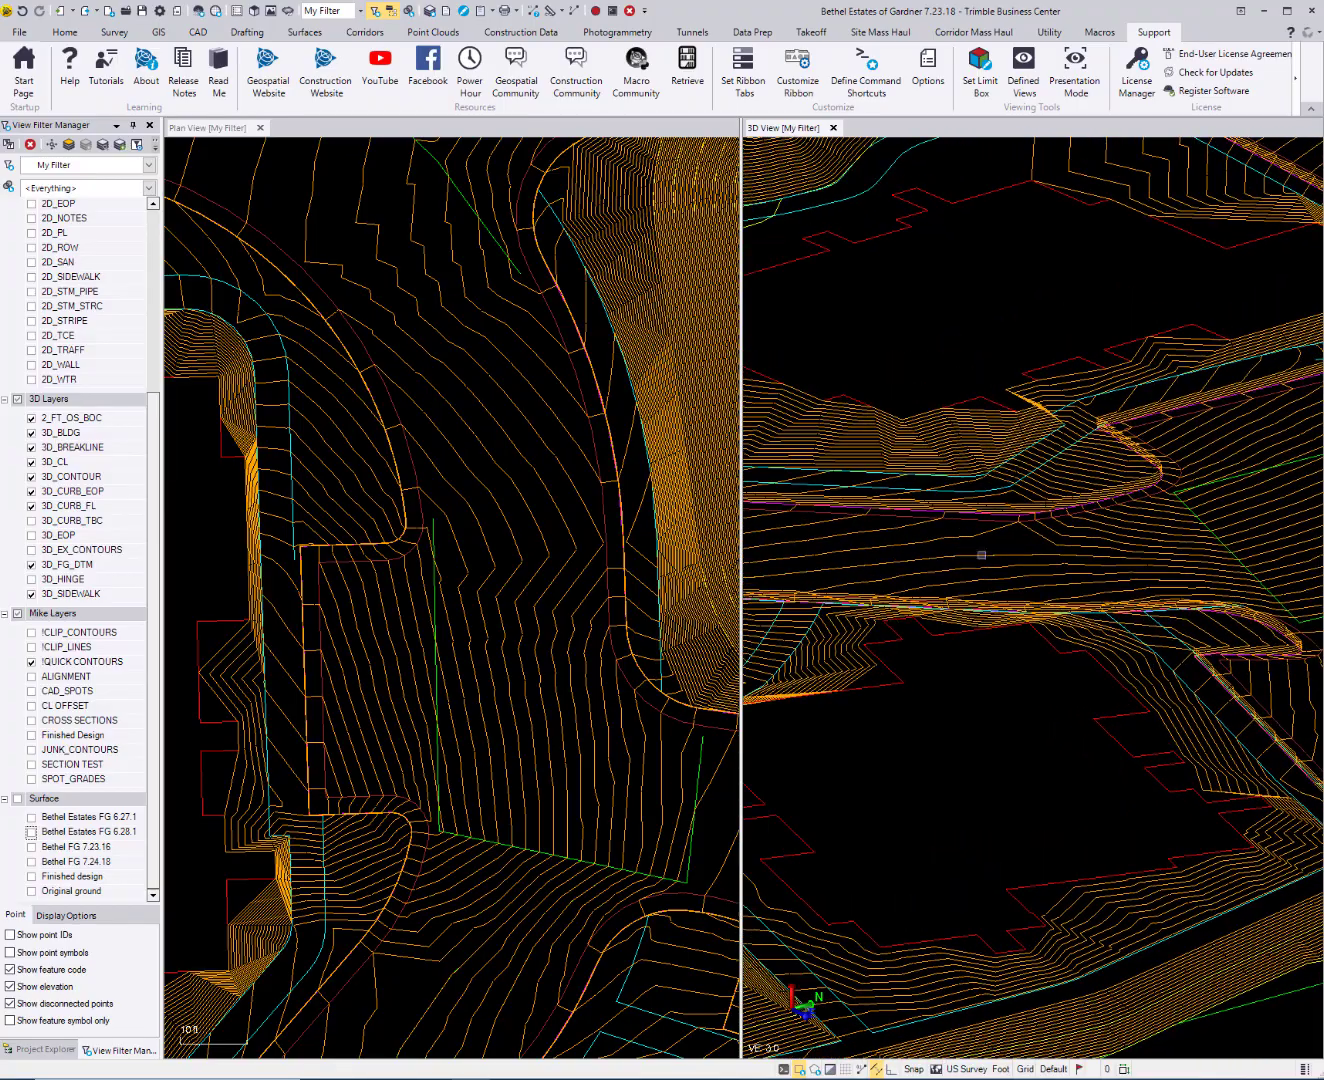
{"action": "mouse_move", "coordinate": [914, 641]}
{"action": "left_mouse_down"}
{"action": "mouse_move", "coordinate": [1025, 678]}
{"action": "mouse_move", "coordinate": [1061, 673]}
{"action": "left_mouse_up"}
{"action": "middle_click_drag", "start_coordinate": [588, 636], "coordinate": [417, 365]}
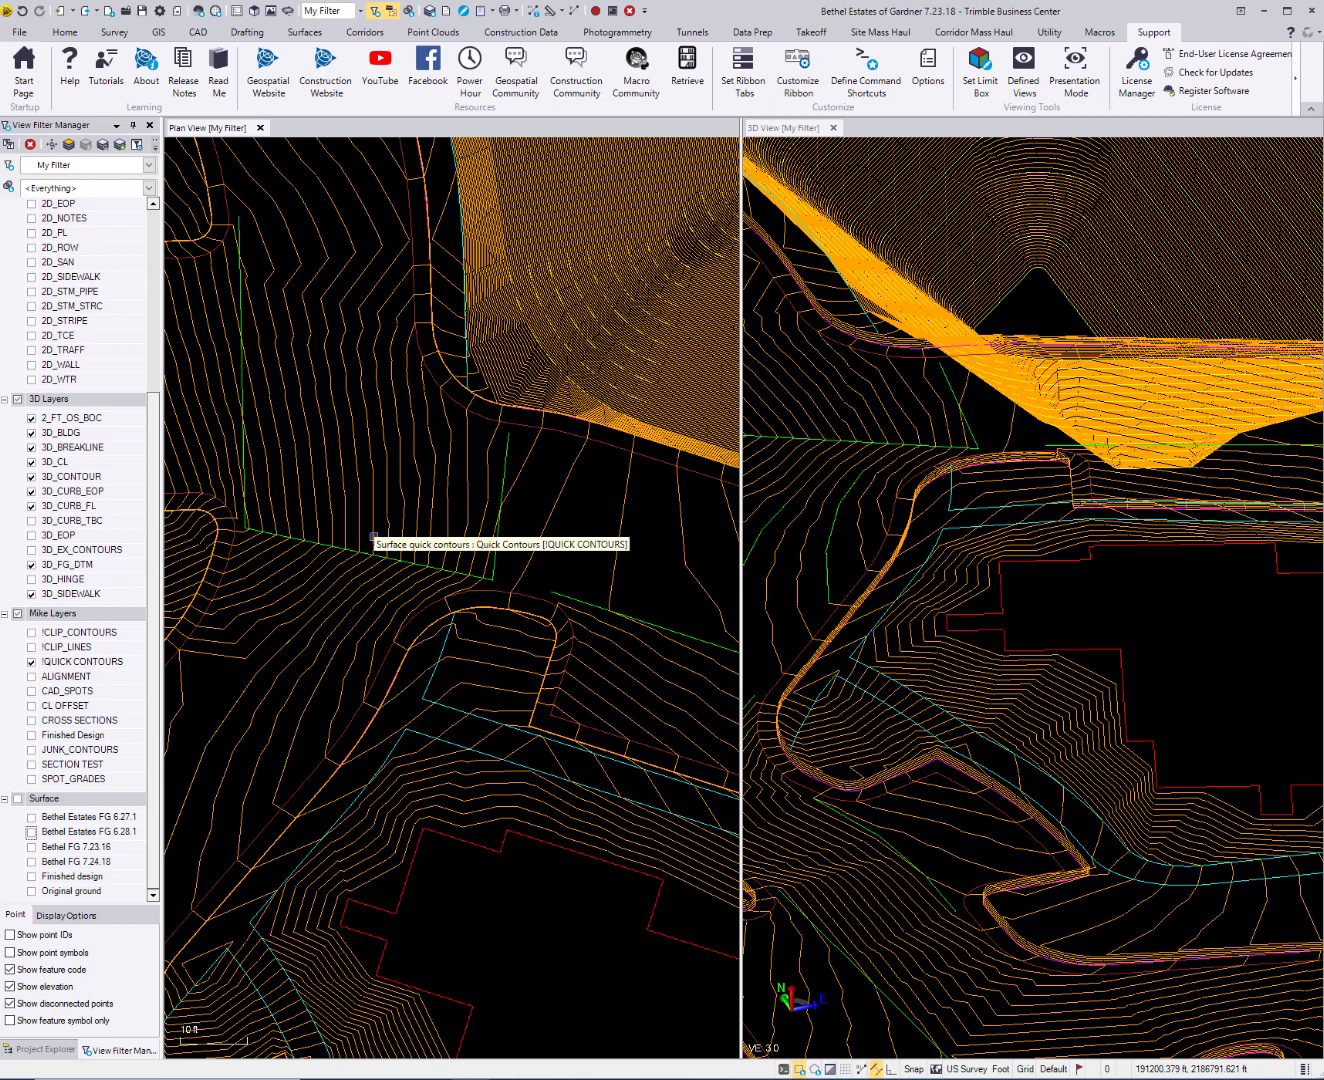
{"action": "middle_click_drag", "start_coordinate": [587, 548], "coordinate": [494, 497]}
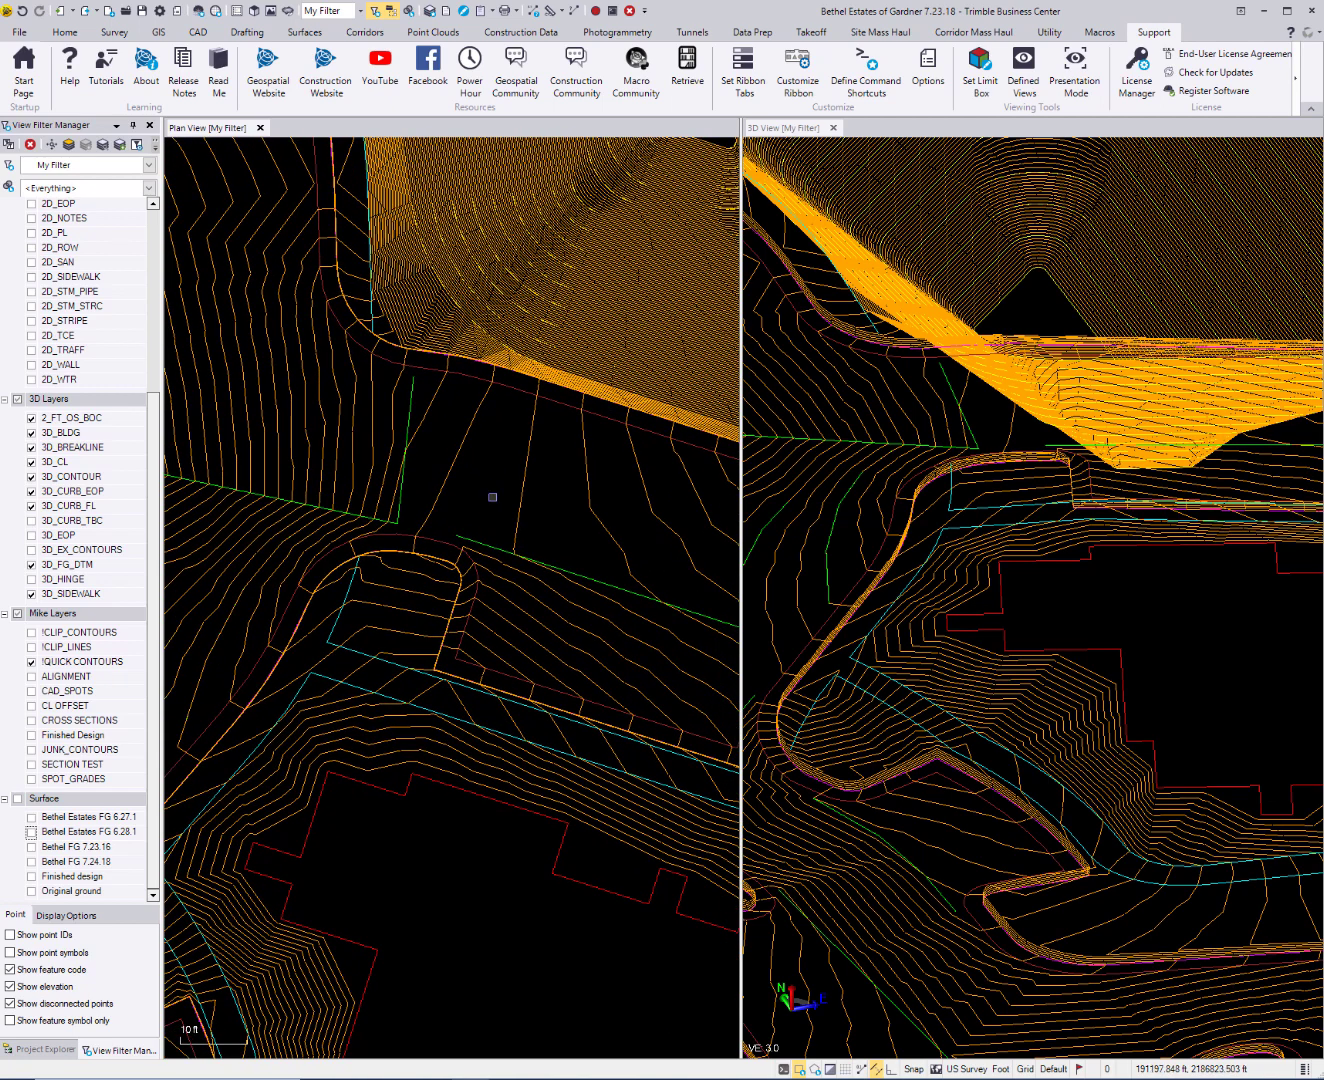